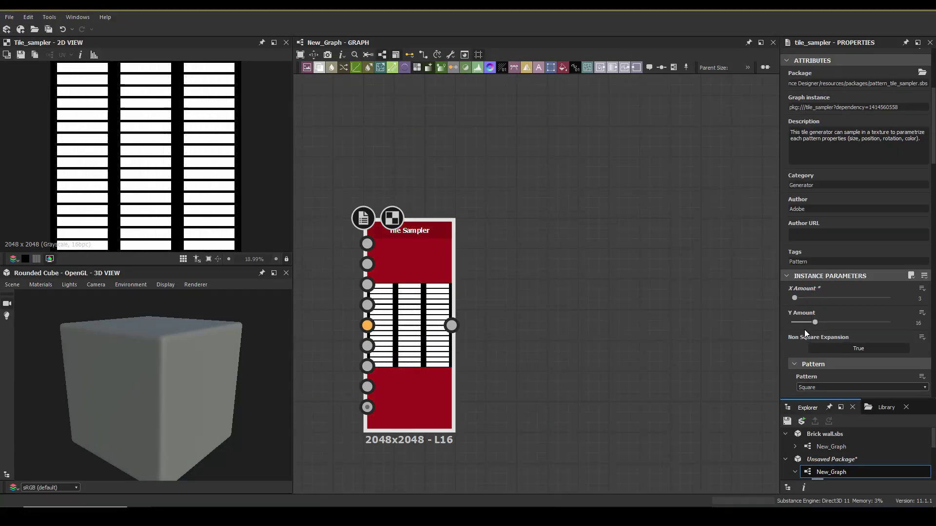
Step: Stretch the Tile Sampler tiles into tall rectangles by raising Size Y to 1
scroll(804, 330, "down", 10)
left_click_drag(868, 238, 891, 238)
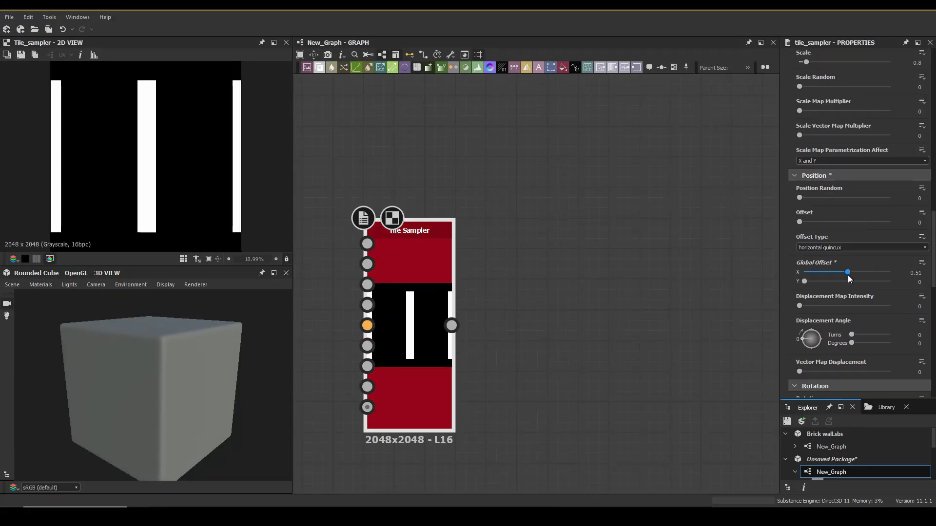
Step: Build the grain: 4 tile rows from the Waveform shape, 0.2 scale randomness, then Auto Levels and Histogram Scan
scroll(125, 176, "down", 2)
scroll(839, 121, "up", 2)
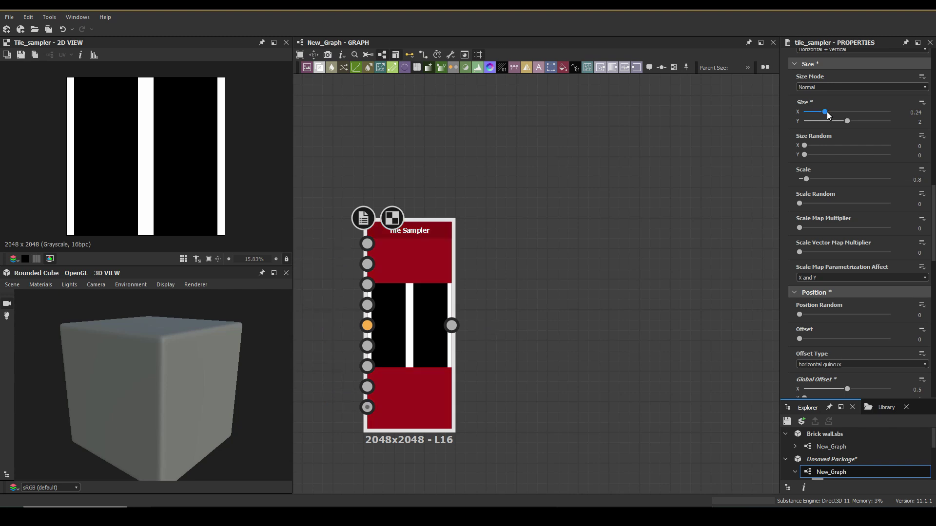
left_click_drag(815, 205, 796, 206)
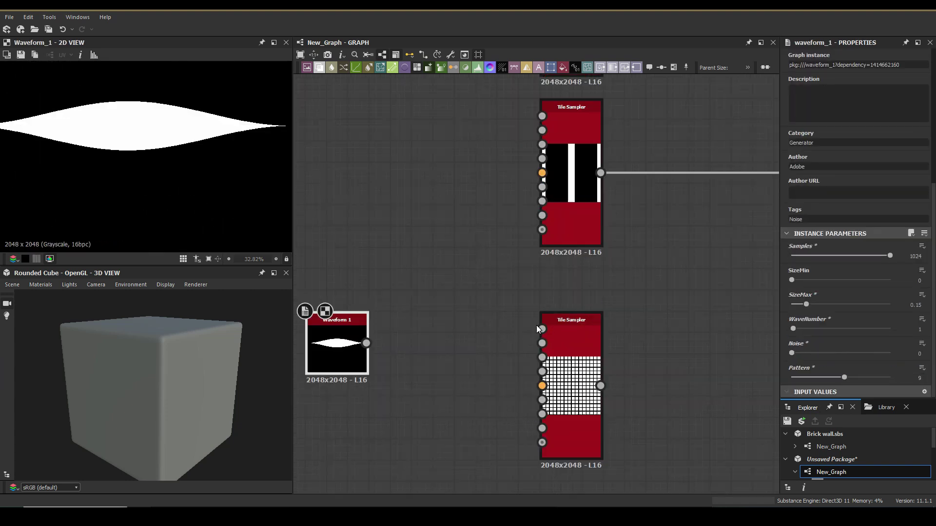
left_click_drag(543, 329, 366, 343)
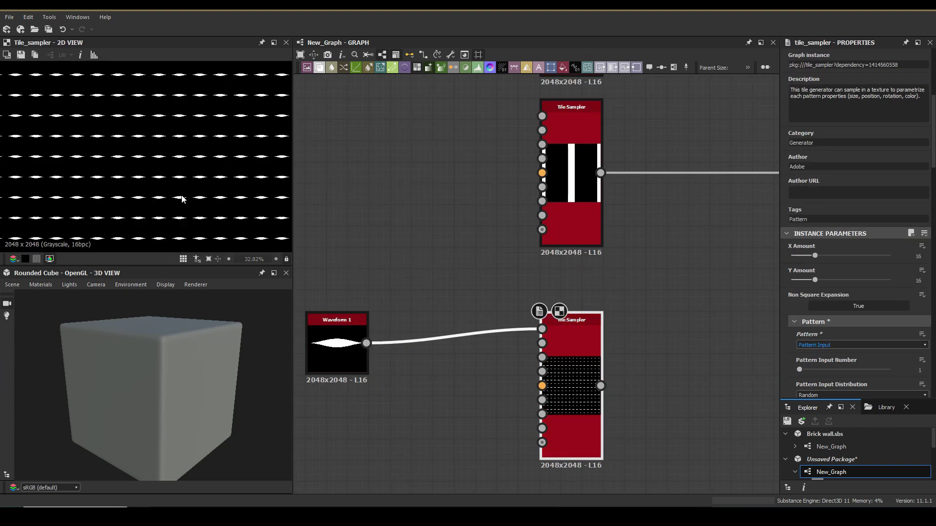
scroll(817, 267, "up", 10)
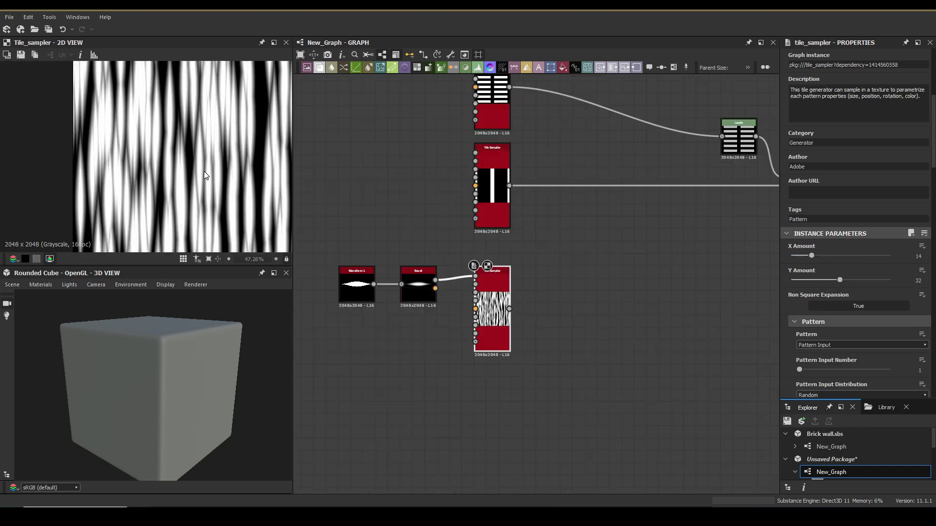
left_click(817, 326)
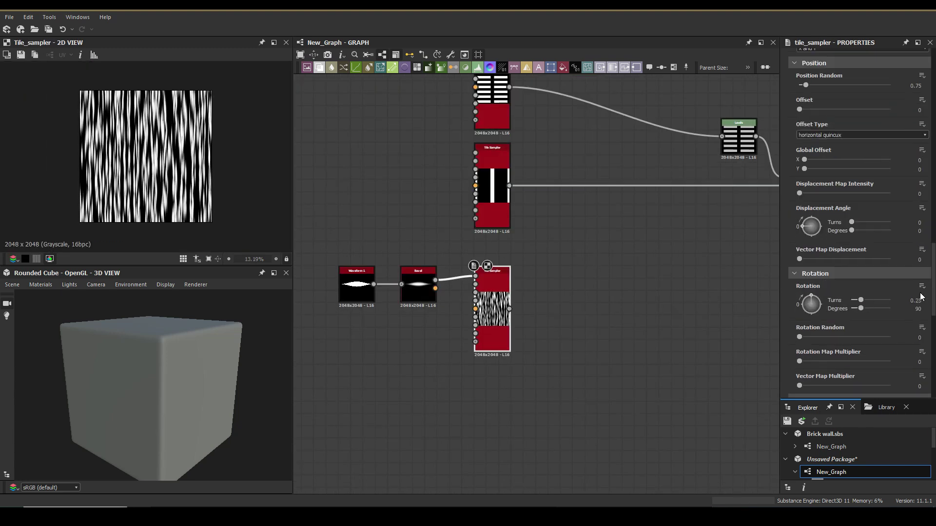
left_click(823, 350)
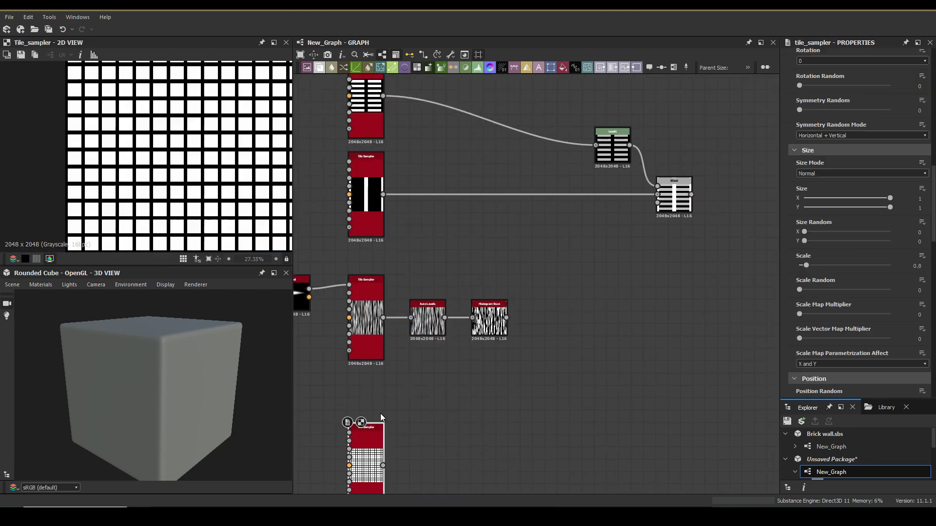
Step: Make Paraboloid blob tiles at scale 3.9 and feed the blurred blobs into the Warp node
left_click(811, 326)
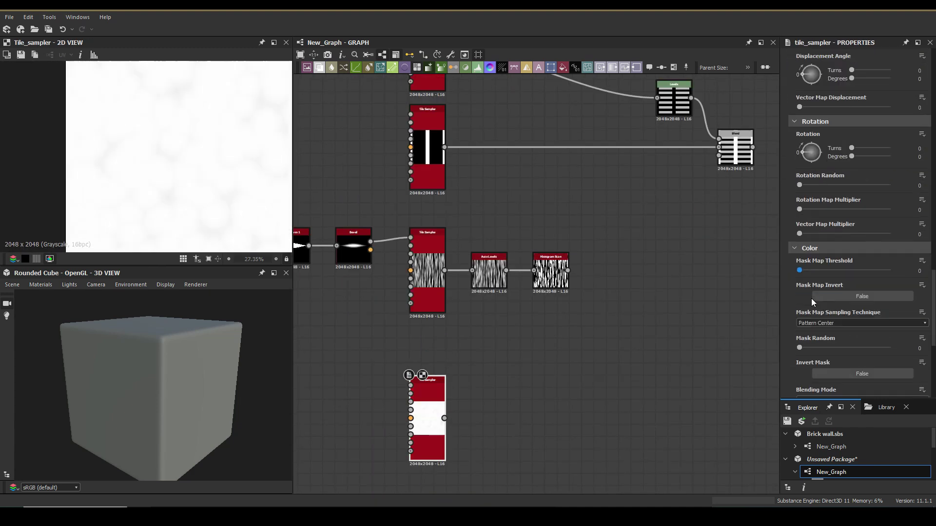
scroll(858, 244, "down", 5)
left_click(835, 207)
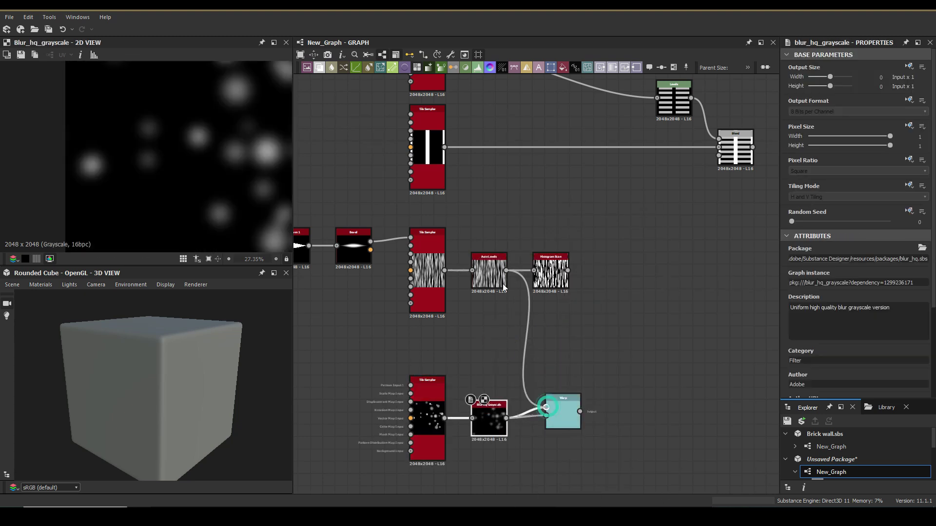
left_click(854, 259)
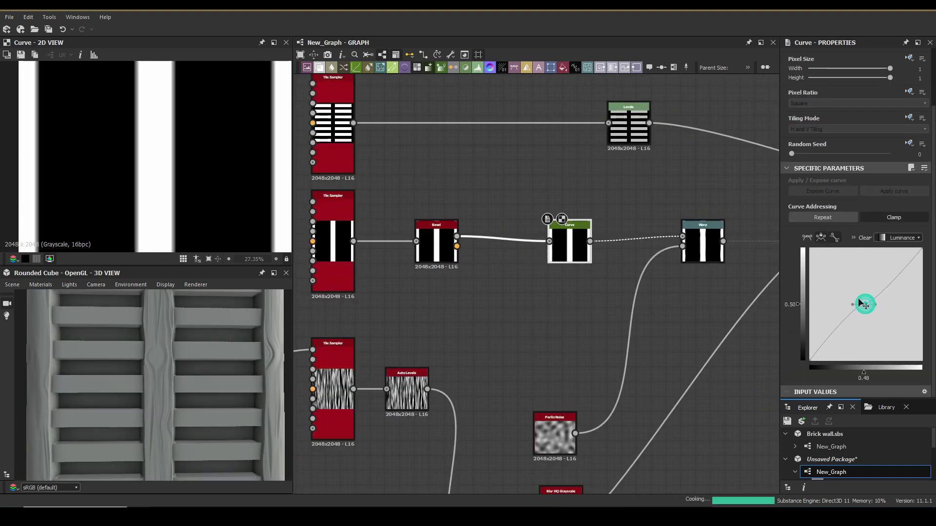
Step: Reshape the plank stripe curve and raise Directional Warp intensity from 1.67 to 2.17
left_click_drag(825, 272, 857, 267)
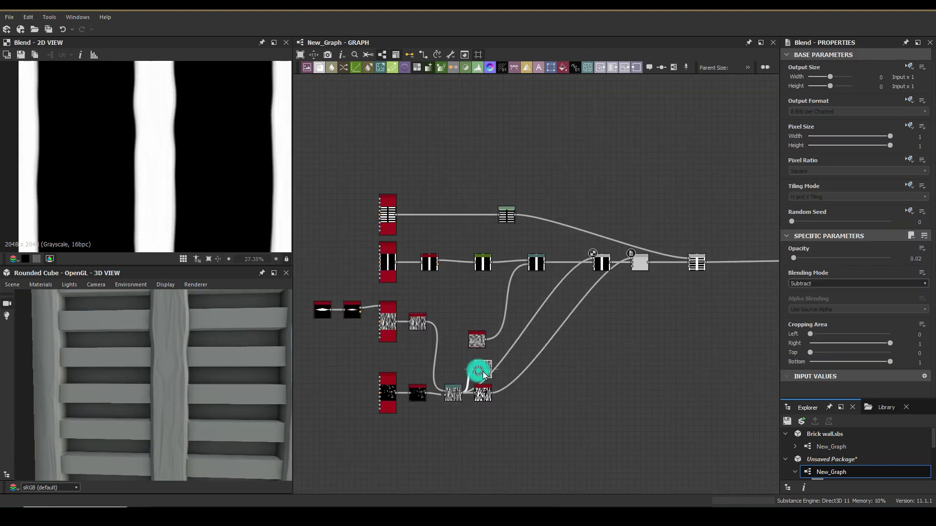
left_click(482, 372)
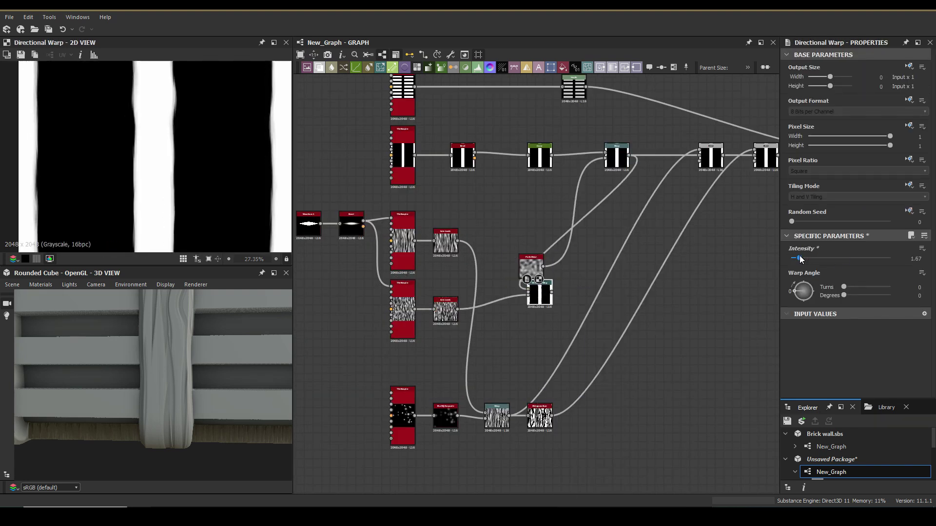
left_click(802, 259)
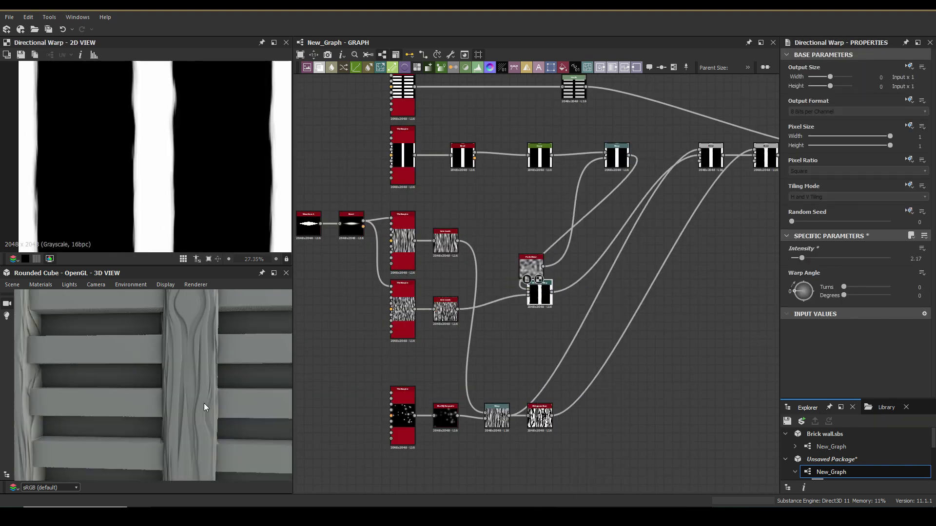
mouse_move(205, 408)
left_mouse_down()
mouse_move(156, 361)
mouse_move(182, 345)
left_mouse_up()
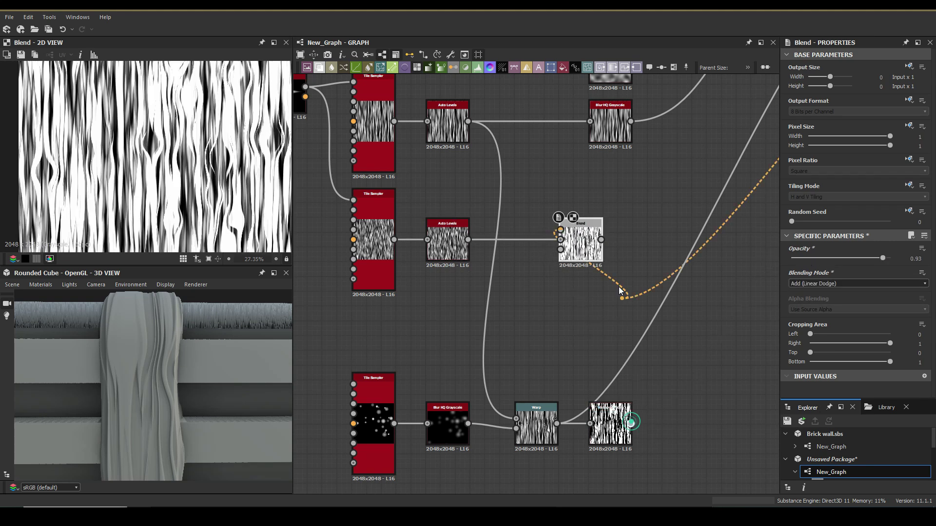
Step: Blend the histogram-scanned grain into the planks and preview them on a Rounded Cylinder
left_click_drag(560, 230, 631, 424)
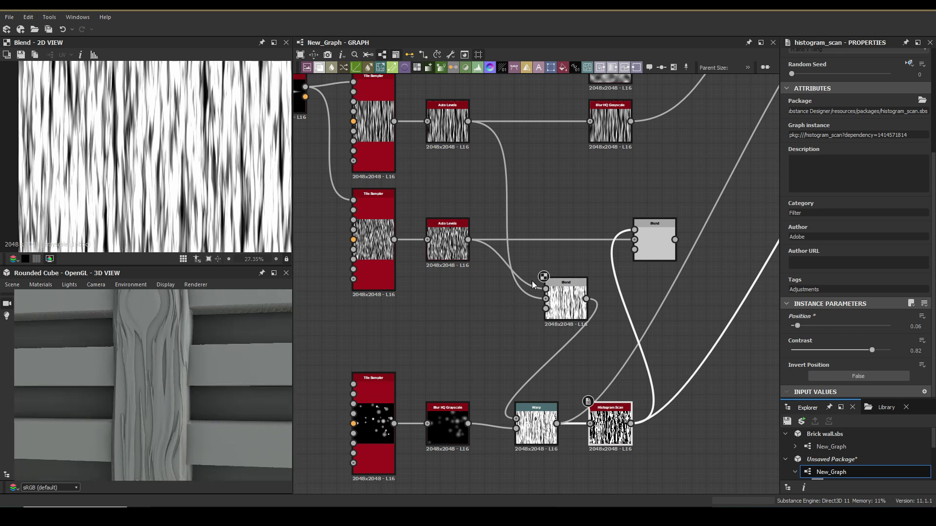
left_click(12, 285)
left_click(59, 393)
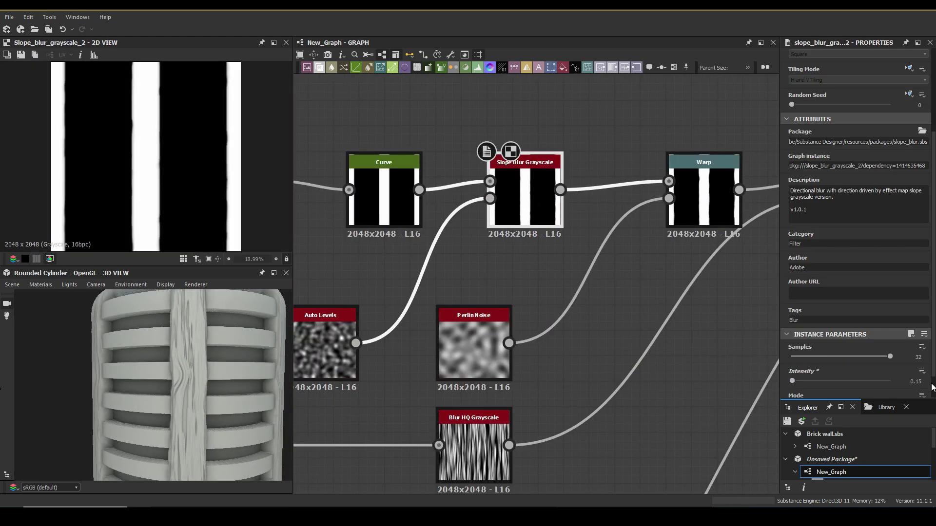
Step: Check the Blend result on the cylinder, then add a Height Blend combining the board layers
scroll(566, 236, "down", 2)
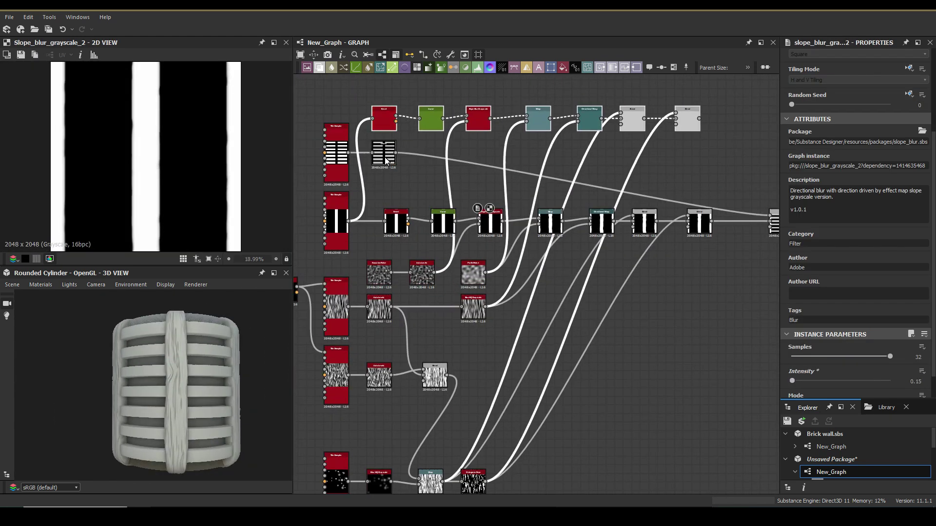
scroll(387, 161, "up", 2)
double_click(415, 184)
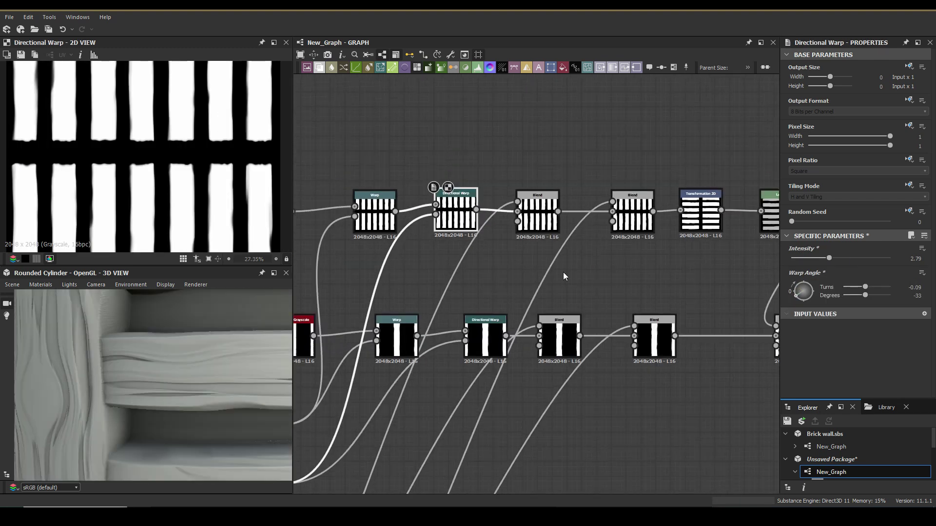
mouse_move(212, 329)
left_mouse_down()
mouse_move(176, 377)
mouse_move(234, 365)
mouse_move(153, 367)
left_mouse_up()
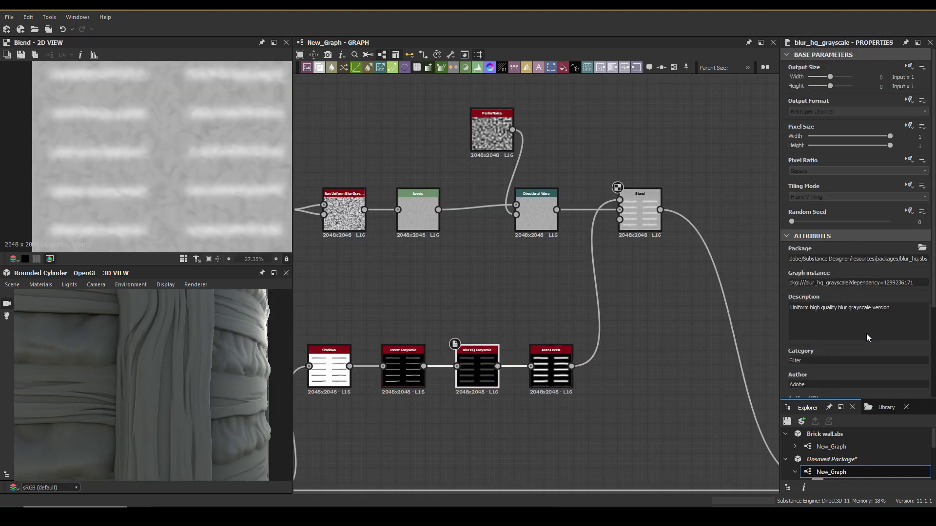
left_click(662, 224)
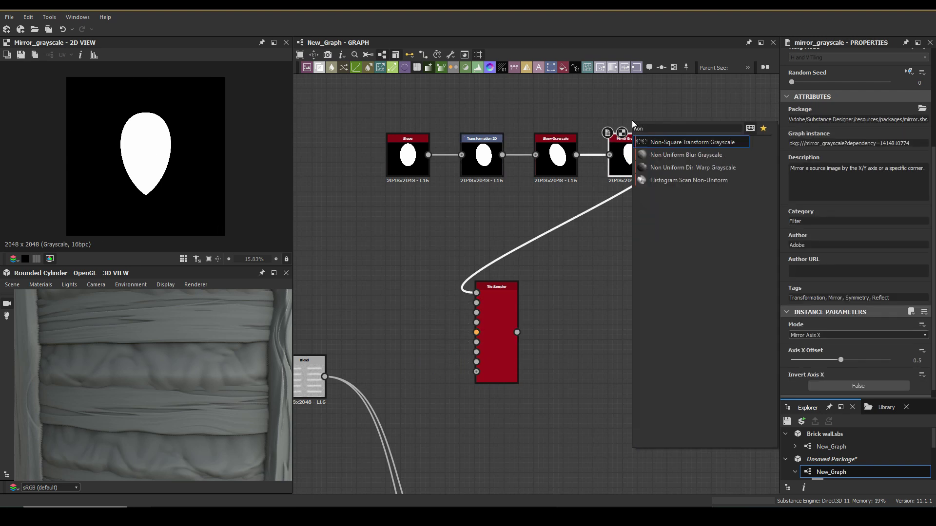
Step: Add a Non Uniform Blur after the mirrored shape and adjust the knot tiles' vertical size
left_click(685, 155)
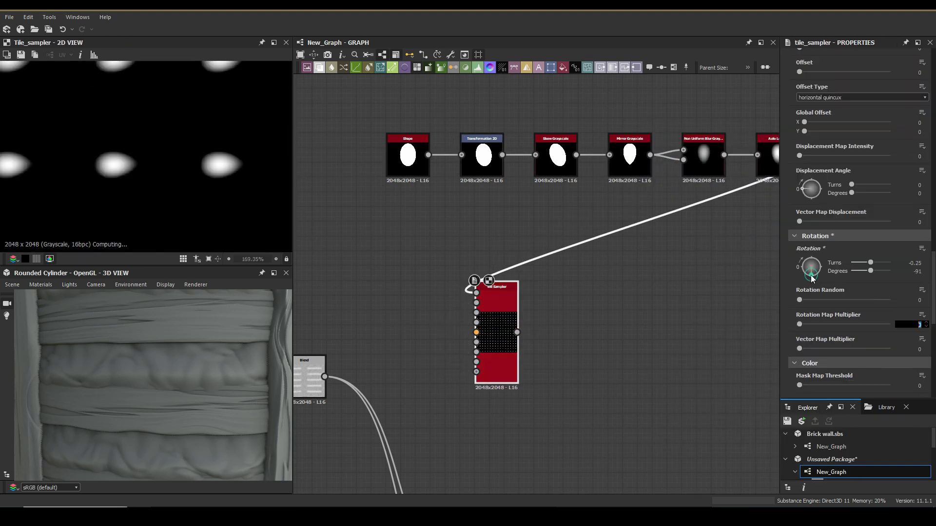
scroll(835, 207, "up", 3)
left_click_drag(815, 158, 805, 159)
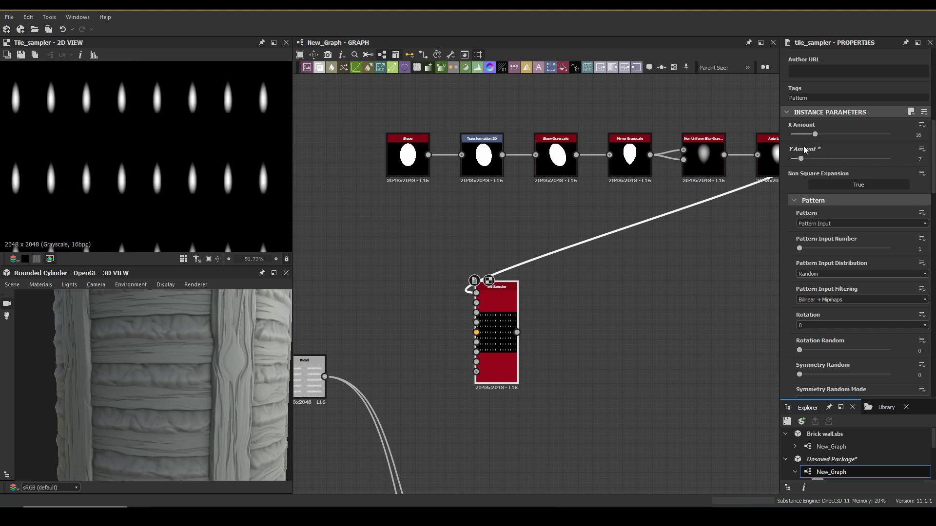
scroll(858, 220, "down", 5)
left_click(929, 211)
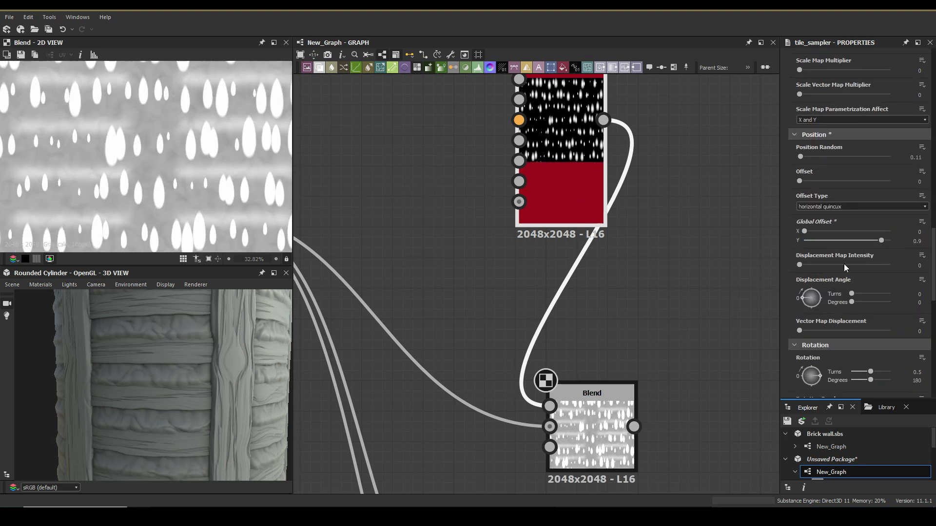
scroll(838, 256, "up", 10)
scroll(537, 244, "down", 3)
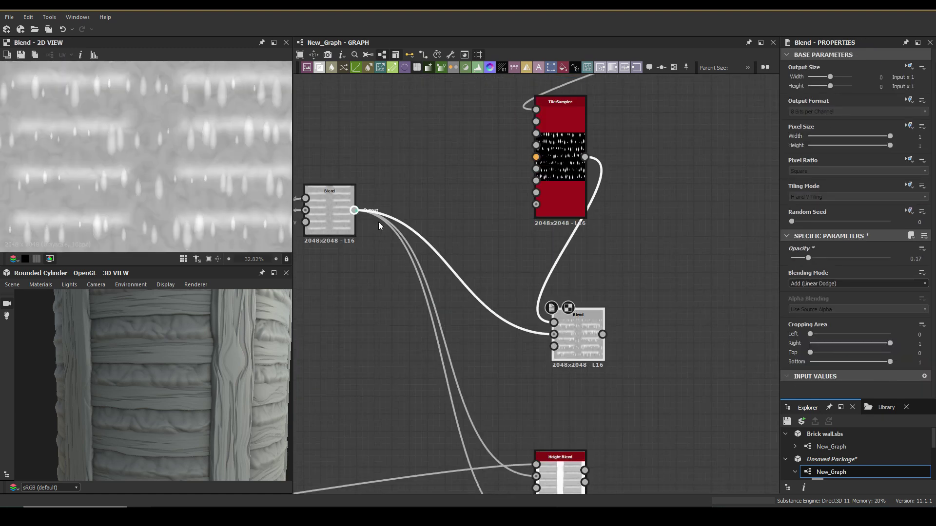
middle_click_drag(551, 182, 662, 183)
Step: Add Blur HQ Grayscale and Auto Levels after the knot tiles, plus a Directional Warp beside Blend
key("space")
type("blur")
left_click(703, 212)
key("space")
type("auto levels")
key("Return")
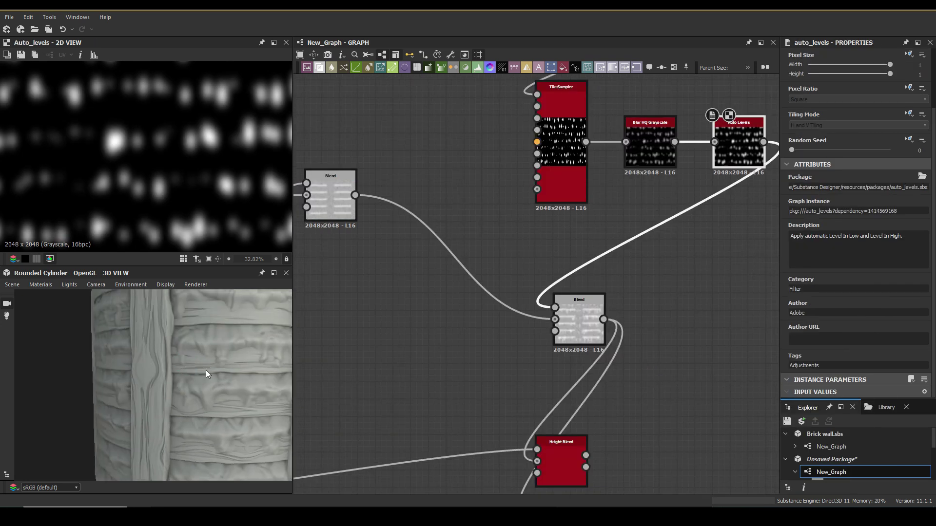
scroll(472, 324, "down", 2)
key("space")
left_click(682, 270)
scroll(511, 154, "up", 2)
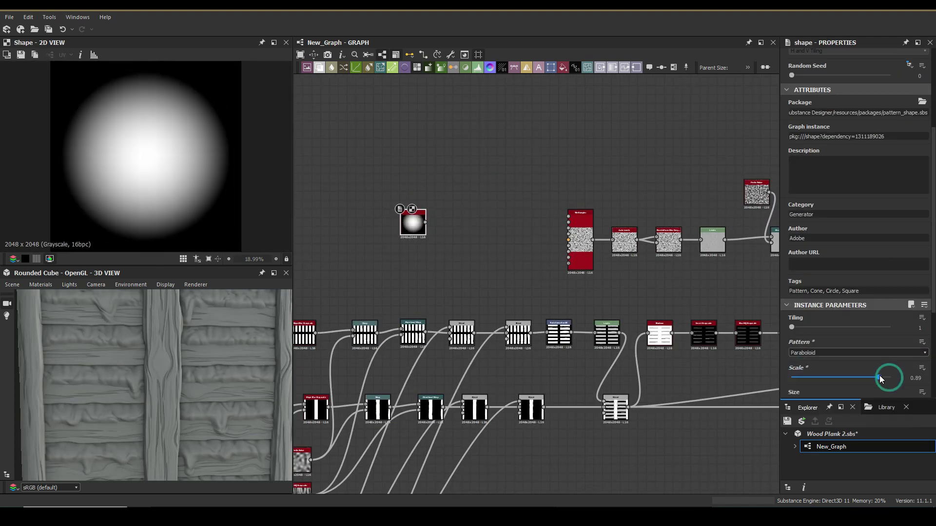
Step: Add a Directional Warp after the paraboloid shape and set its intensity to 12.81
key("space")
left_click(413, 217)
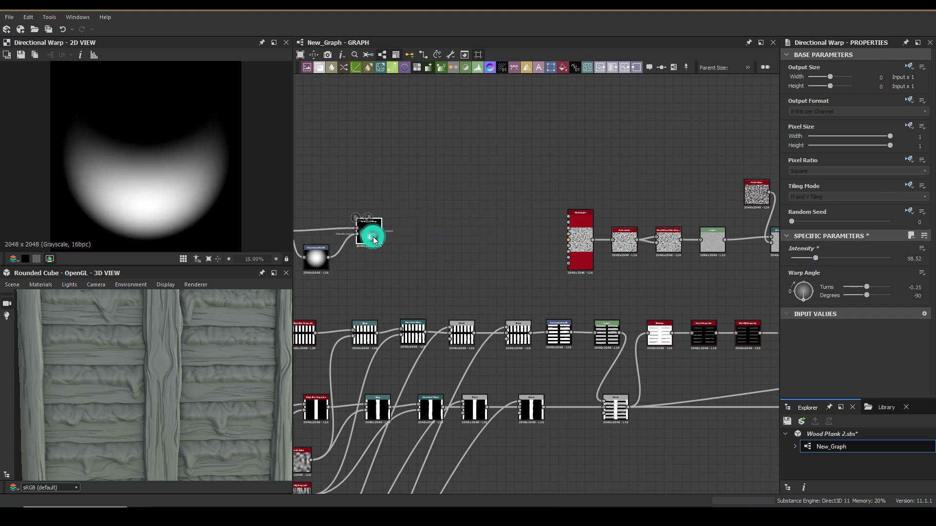
scroll(585, 254, "up", 3)
left_click(605, 292)
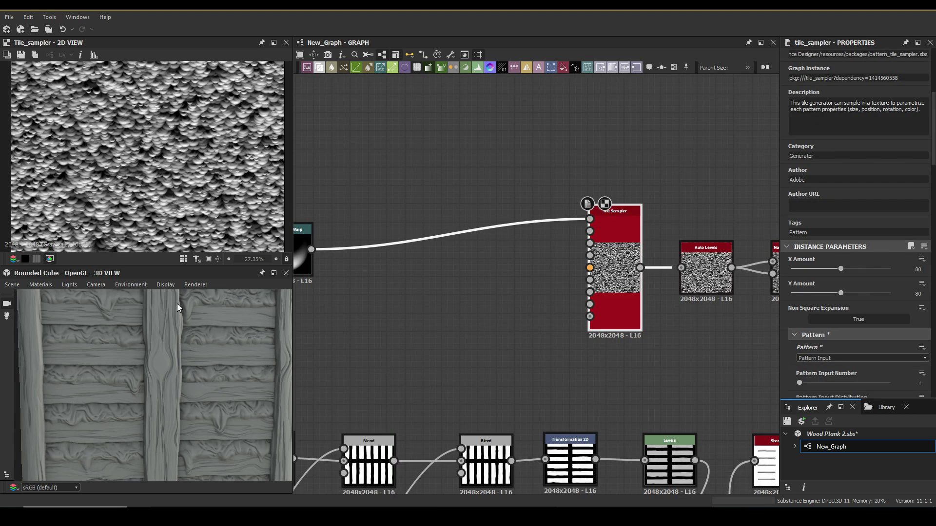
left_click(608, 259)
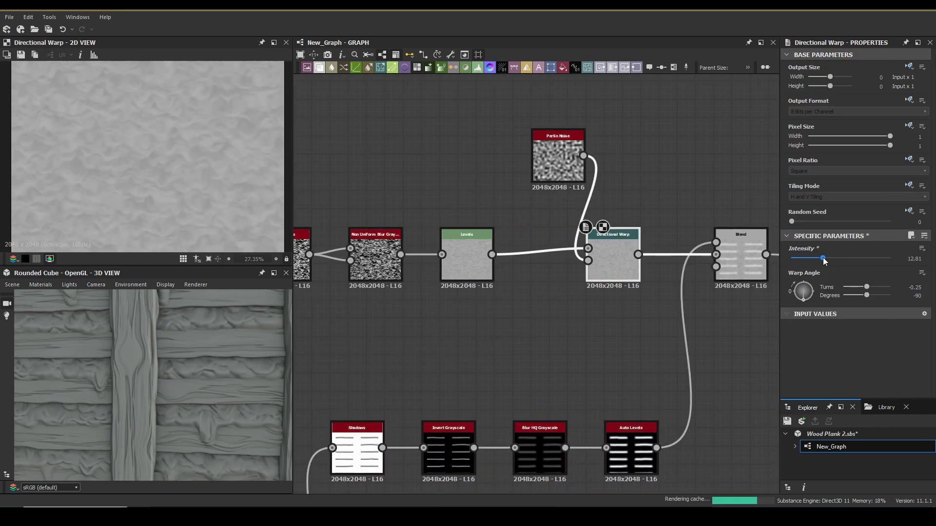
middle_click_drag(488, 341, 636, 362)
Step: Set Non Uniform Blur intensity to 0.99, move Blur HQ below Levels, and strengthen the warp
left_click(341, 273)
scroll(885, 305, "down", 5)
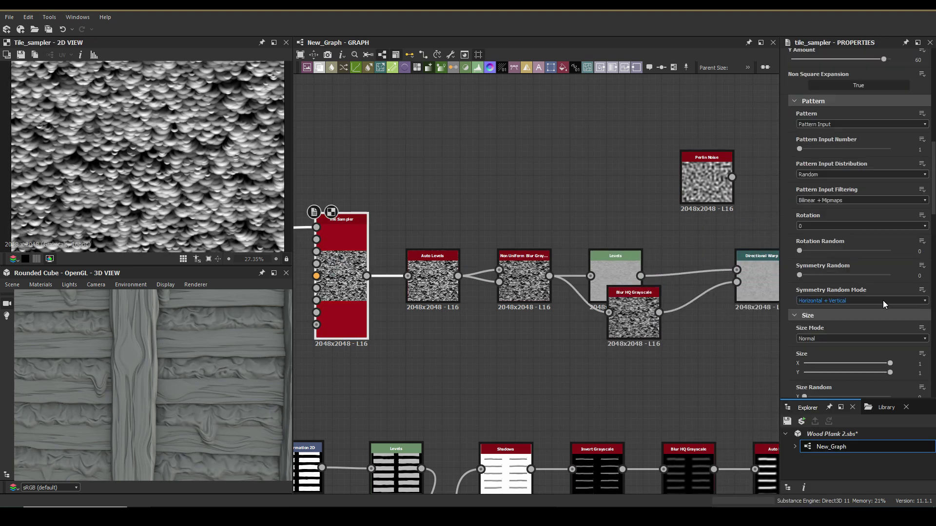
scroll(884, 305, "down", 3)
middle_click_drag(634, 370, 614, 369)
left_click(504, 278)
left_click_drag(791, 328, 794, 330)
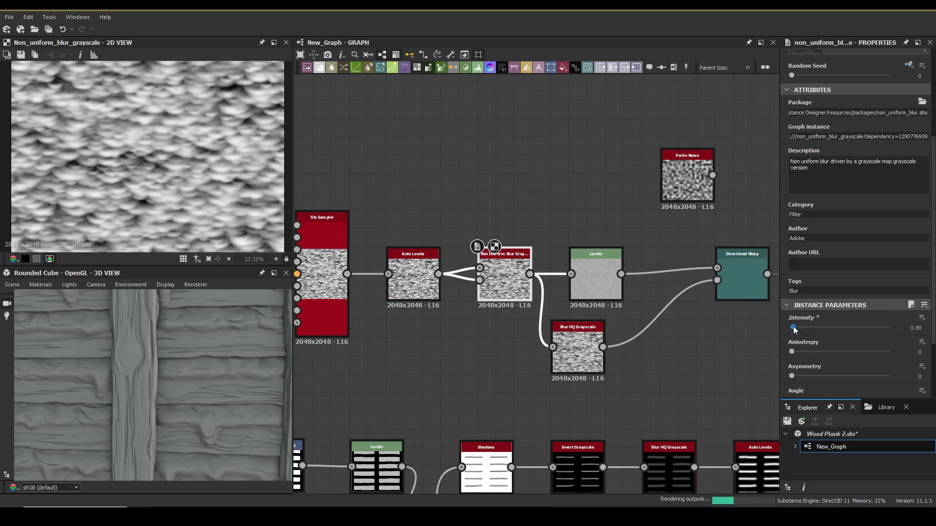
left_click(741, 275)
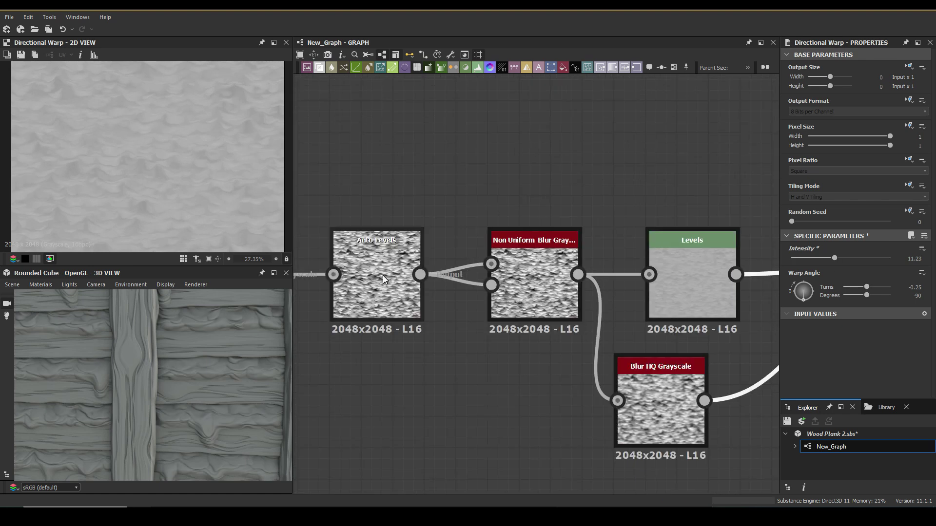
left_click_drag(800, 388, 817, 396)
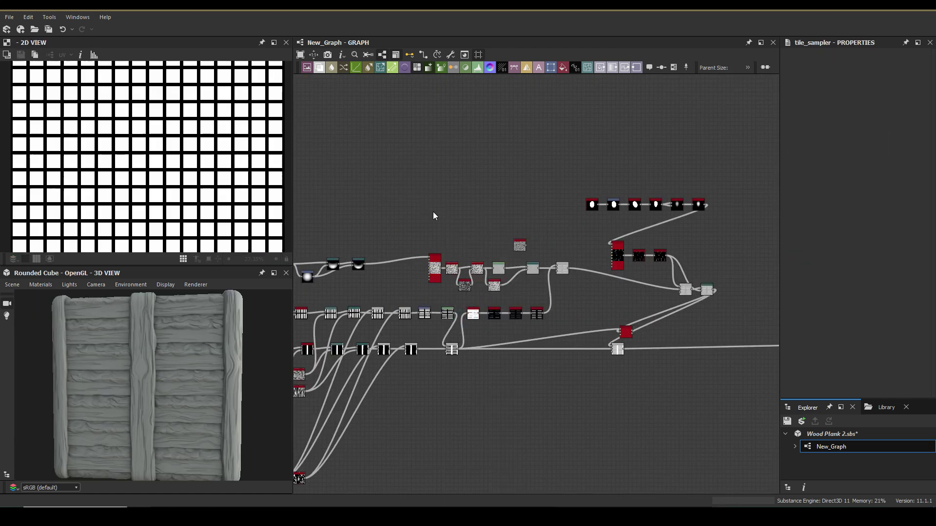
Step: Wire a gradient into the Tile Sampler and insert a Blur HQ Grayscale after the selected node
left_click(605, 217)
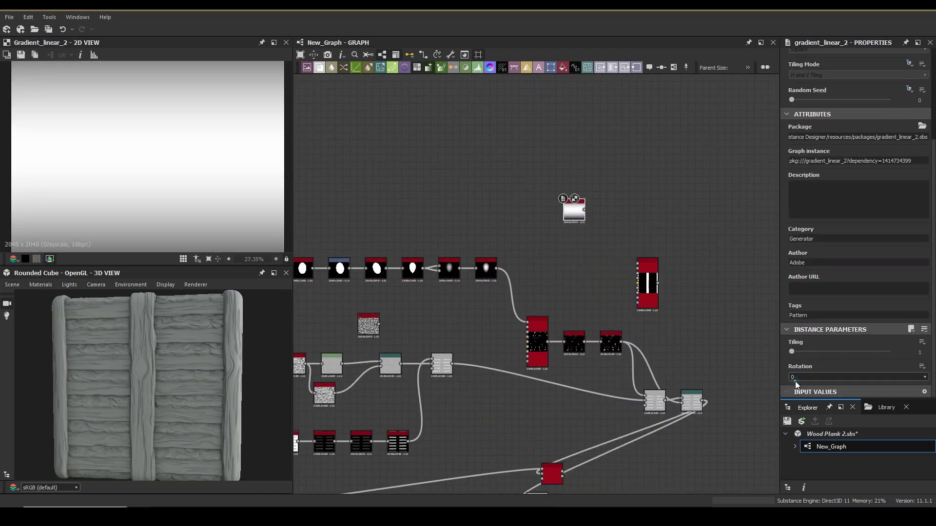
left_click(647, 280)
scroll(829, 289, "down", 8)
scroll(829, 288, "down", 3)
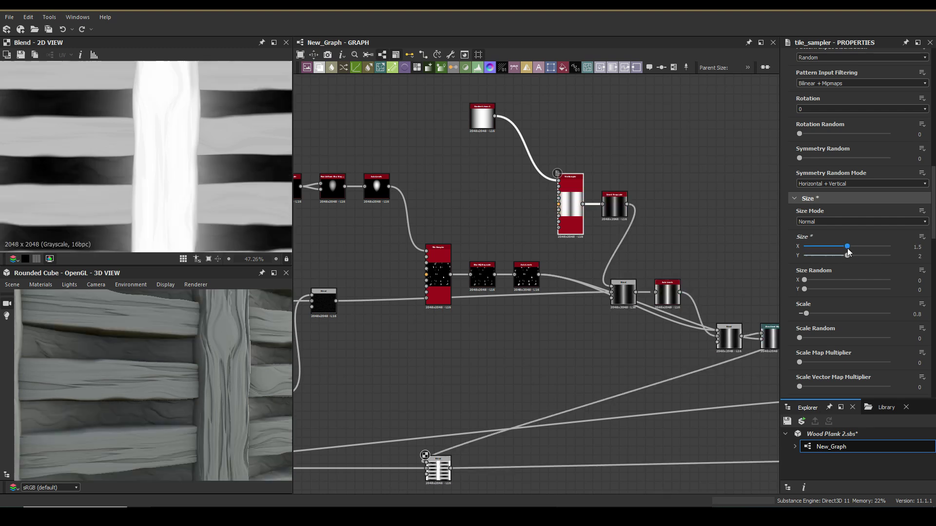
key("ctrl+y")
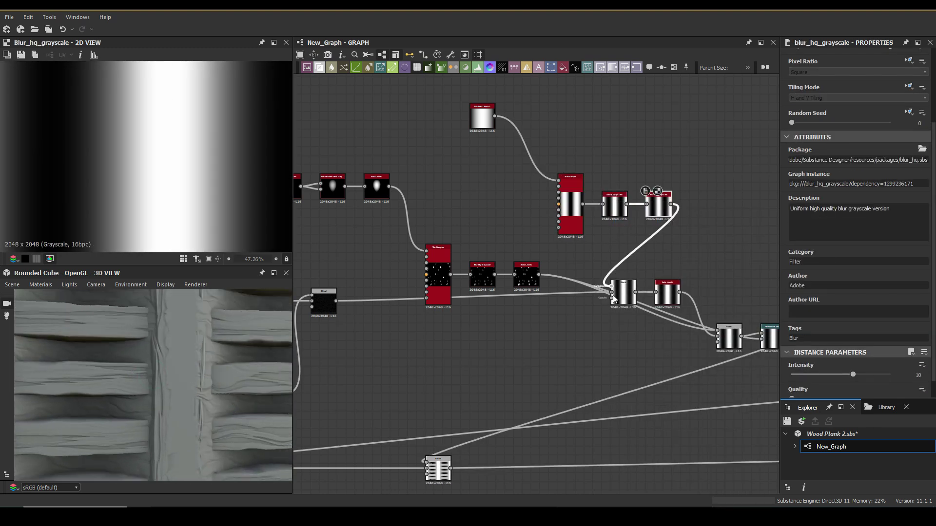
left_click(613, 298)
middle_click_drag(769, 336, 529, 308)
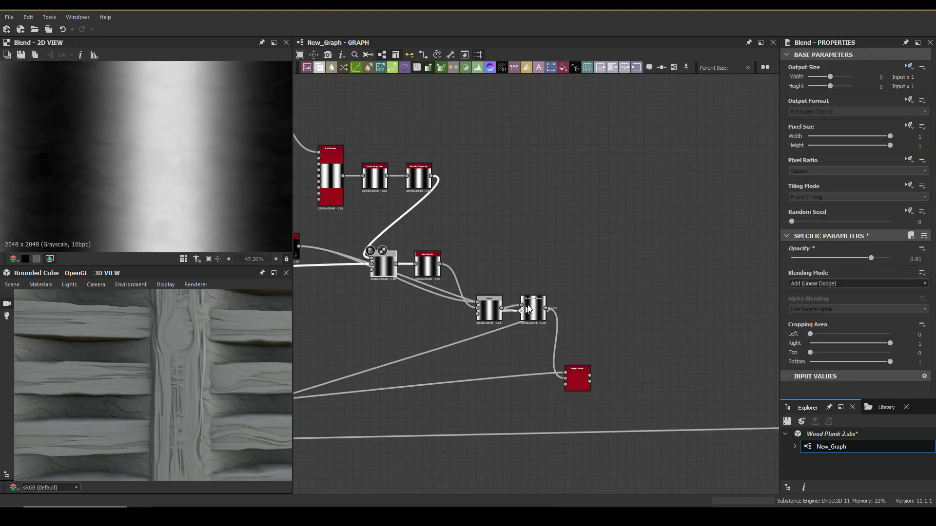
Step: Select the Directional Warp and reposition the Non Uniform Blur node in the graph
left_click(676, 202)
middle_click_drag(675, 201, 703, 259)
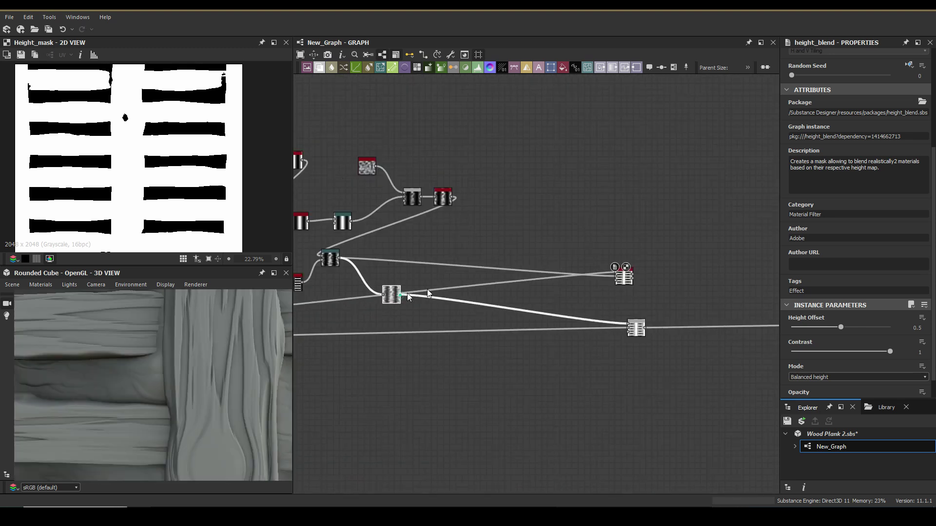
left_click(636, 328)
scroll(629, 288, "up", 5)
left_click_drag(682, 331, 704, 335)
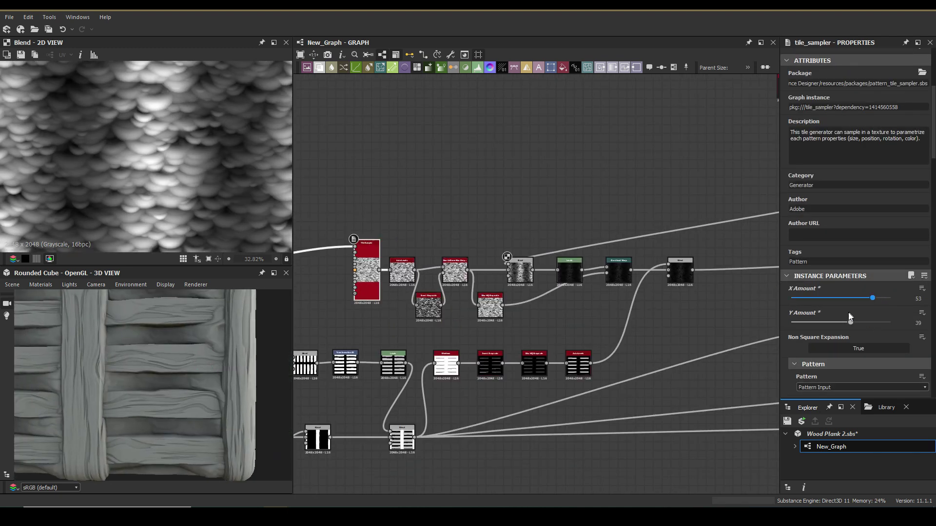
scroll(848, 311, "down", 10)
Step: Set Tile Sampler Size X to 2.92, warp angle to -90°, and raise the Levels black point
mouse_move(858, 187)
left_mouse_down()
mouse_move(867, 187)
mouse_move(836, 196)
left_mouse_up()
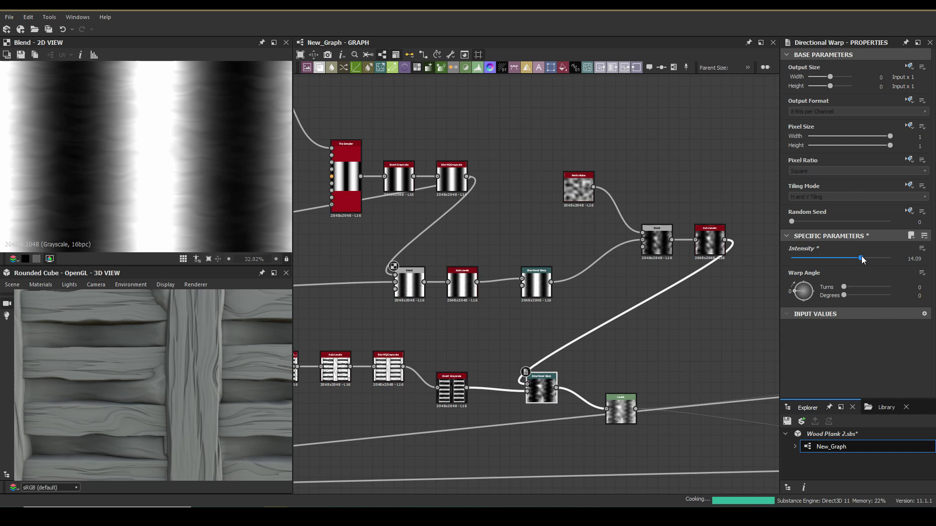
key("ctrl+z")
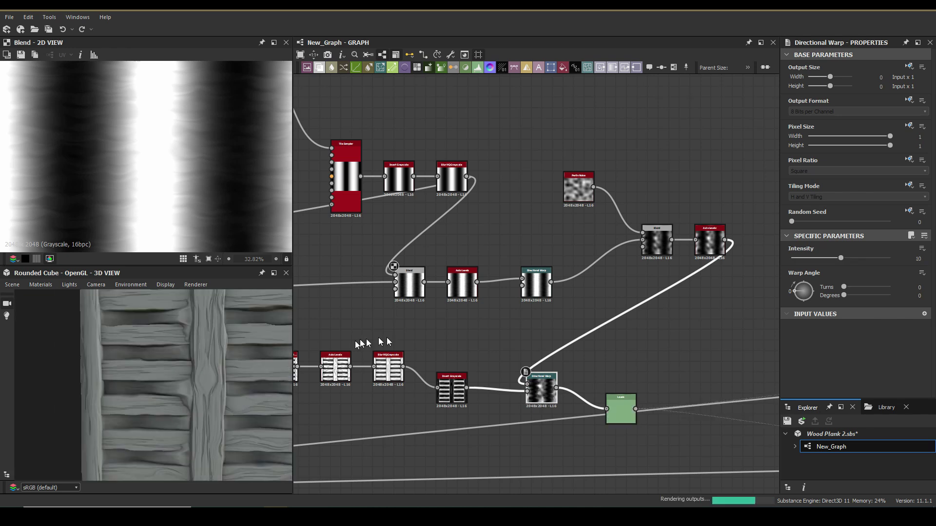
left_click_drag(796, 296, 804, 299)
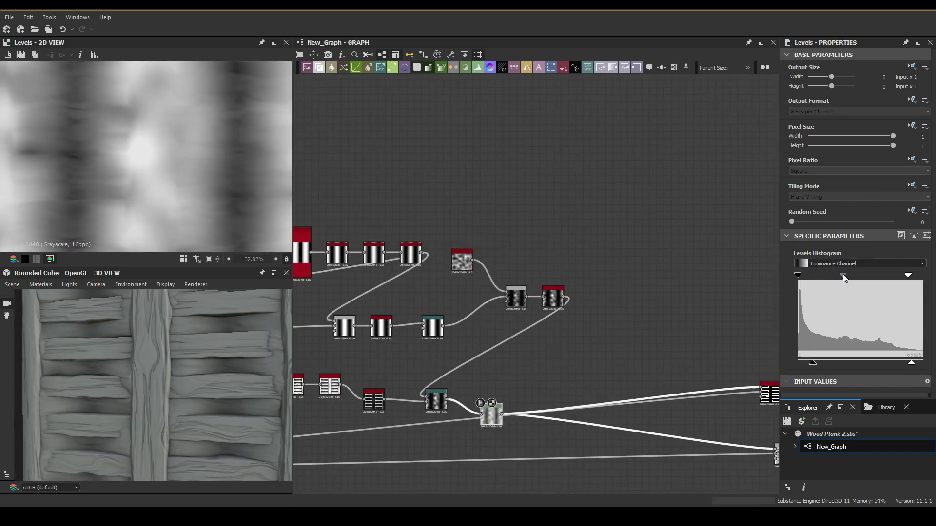
left_click_drag(813, 363, 831, 363)
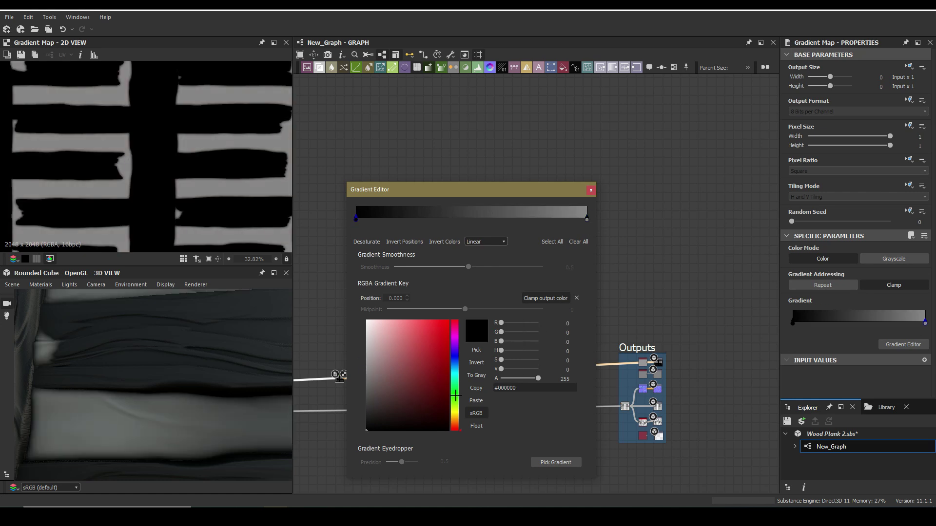
Step: Tune the Gradient Map colour key to a desaturated, pale beige-brown
left_click_drag(410, 376, 389, 376)
left_click_drag(518, 372, 531, 370)
left_click_drag(512, 360, 511, 364)
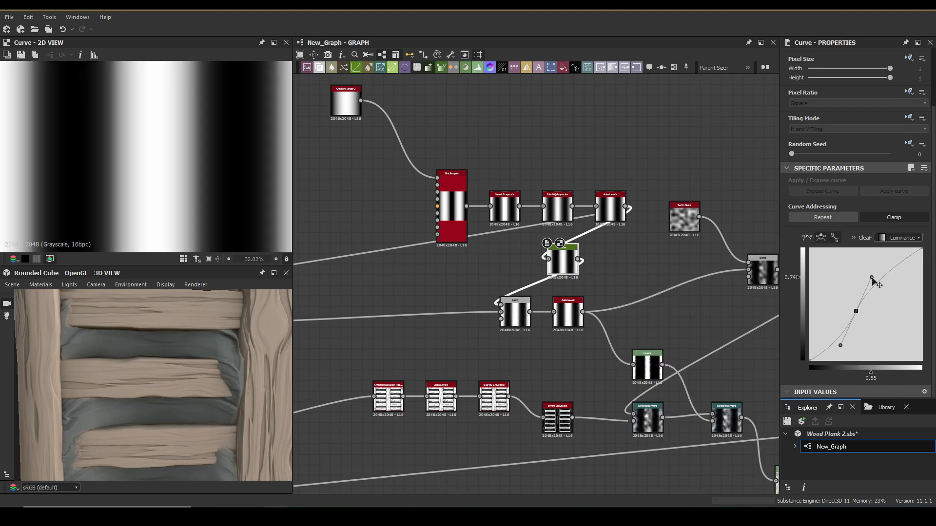
Step: Raise the Curve's top point, check the Directional Warp and Blend, and change the Tile Sampler Size X
left_click_drag(872, 277, 873, 259)
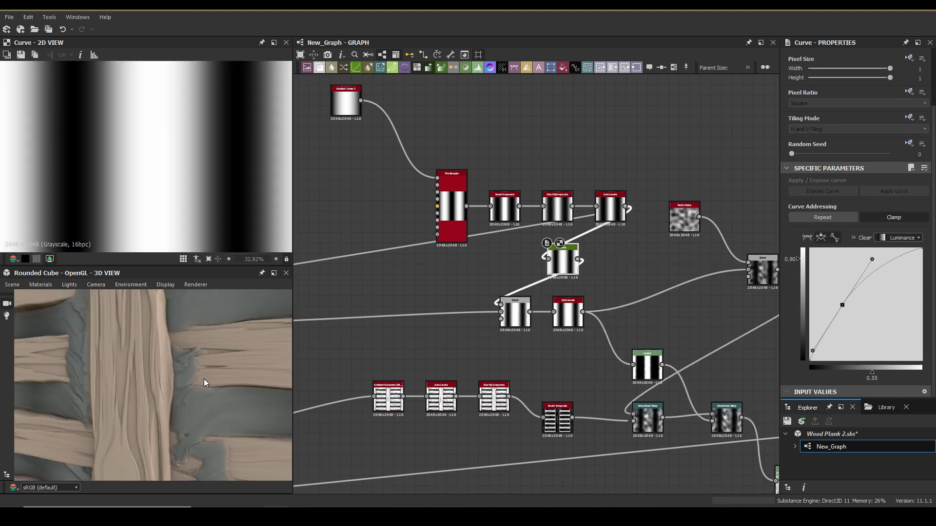
left_click(736, 418)
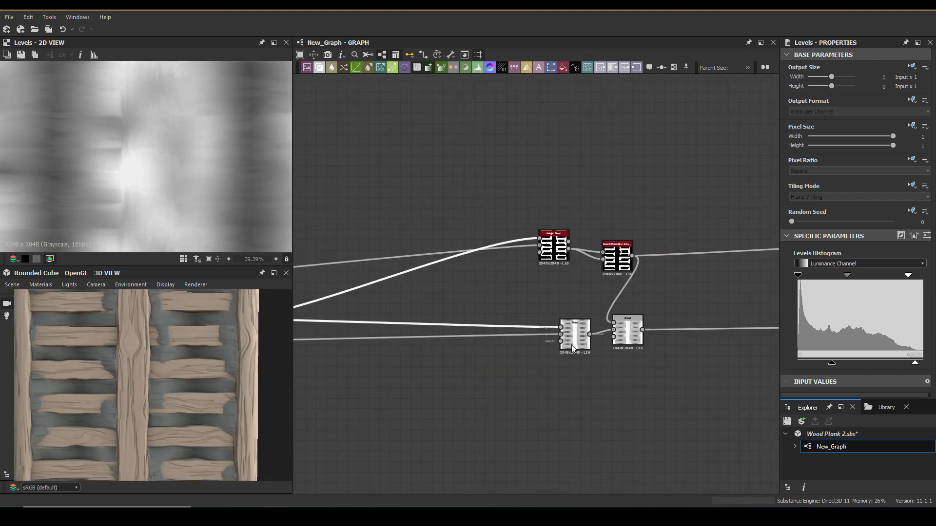
left_click(572, 344)
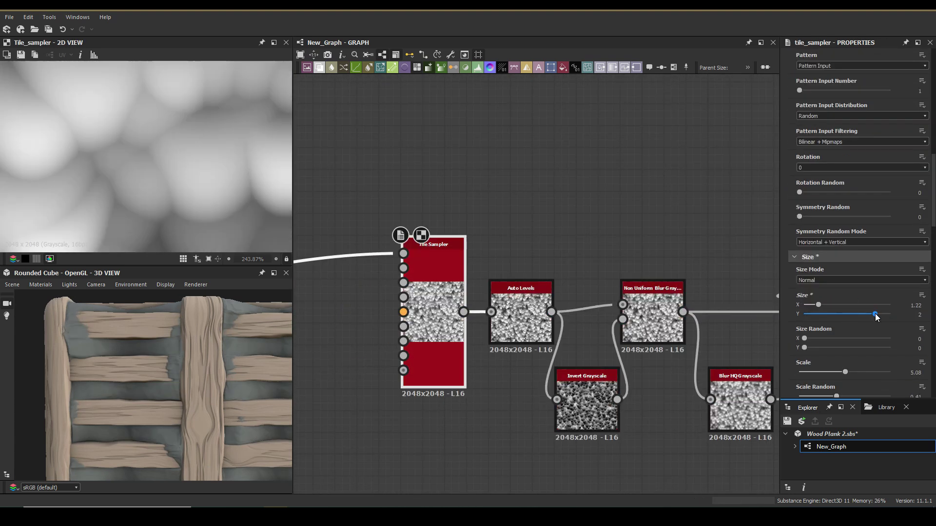
left_click_drag(835, 303, 840, 301)
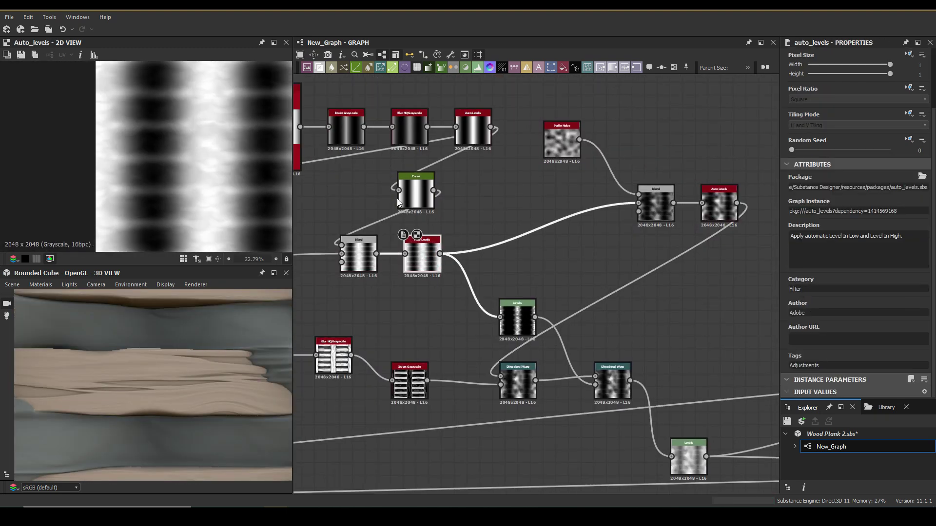
Step: Check the Levels and Blend nodes, then raise Directional Warp intensity to 14.38 and fine-tune it
left_click(517, 316)
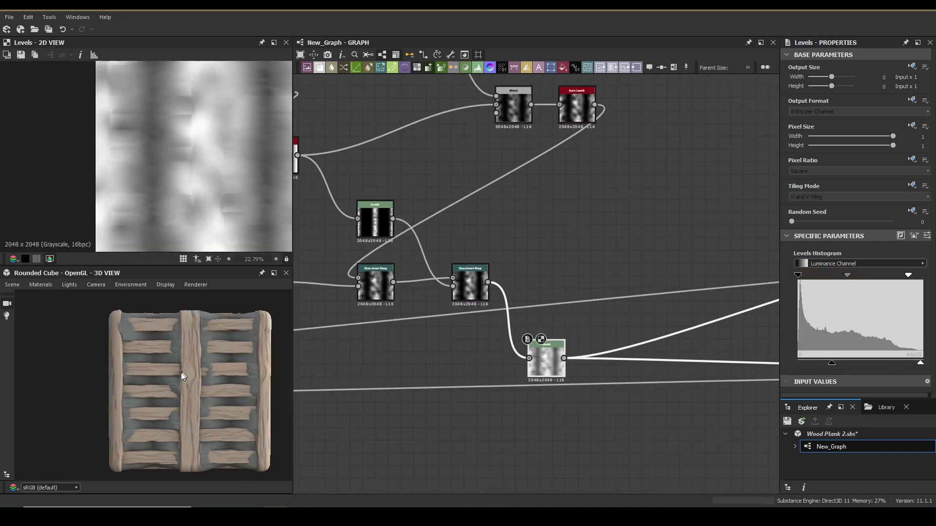
left_click(471, 323)
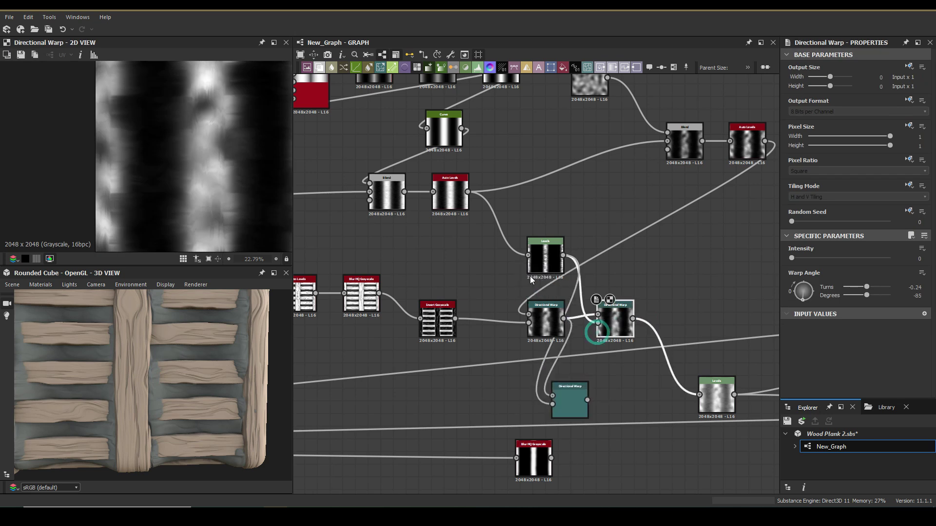
left_click(609, 333)
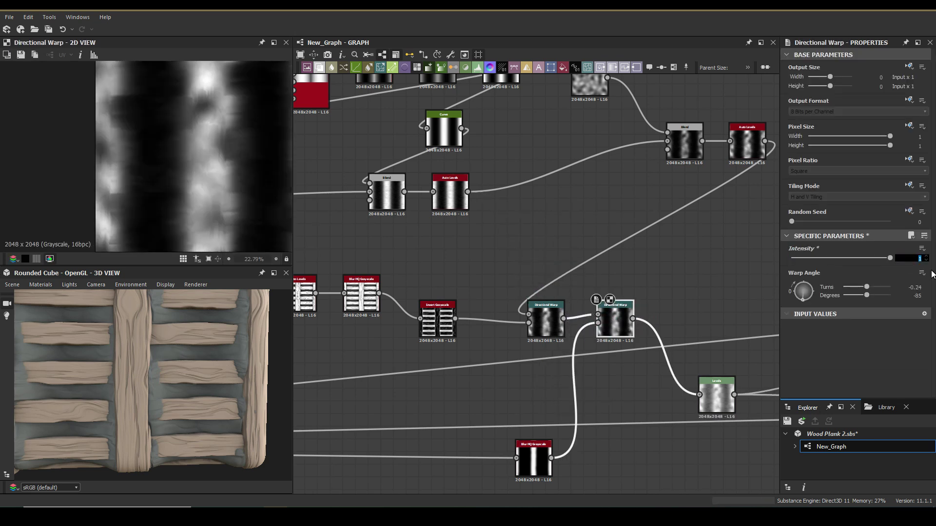
scroll(212, 368, "up", 3)
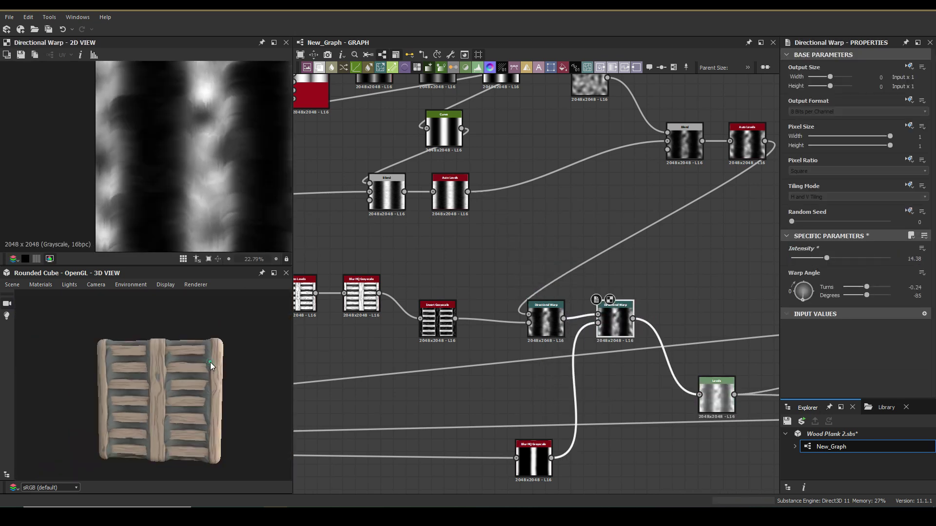
left_click_drag(803, 298, 802, 298)
left_click_drag(809, 258, 824, 259)
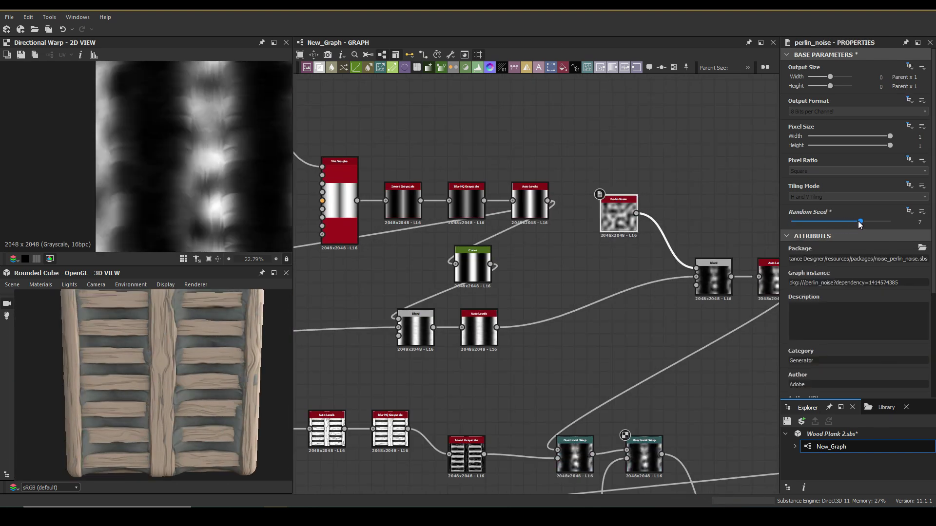
Step: Inspect the Tile Sampler and Transformation 2D nodes, previewing the Tile Sampler output in 2D
scroll(146, 344, "up", 2)
scroll(209, 400, "up", 2)
scroll(181, 394, "up", 2)
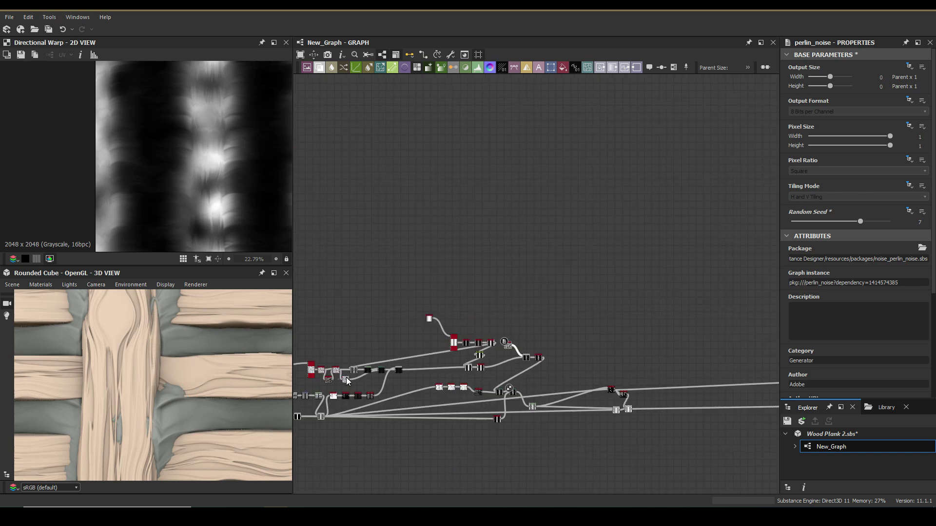
scroll(346, 378, "up", 5)
left_click(506, 274)
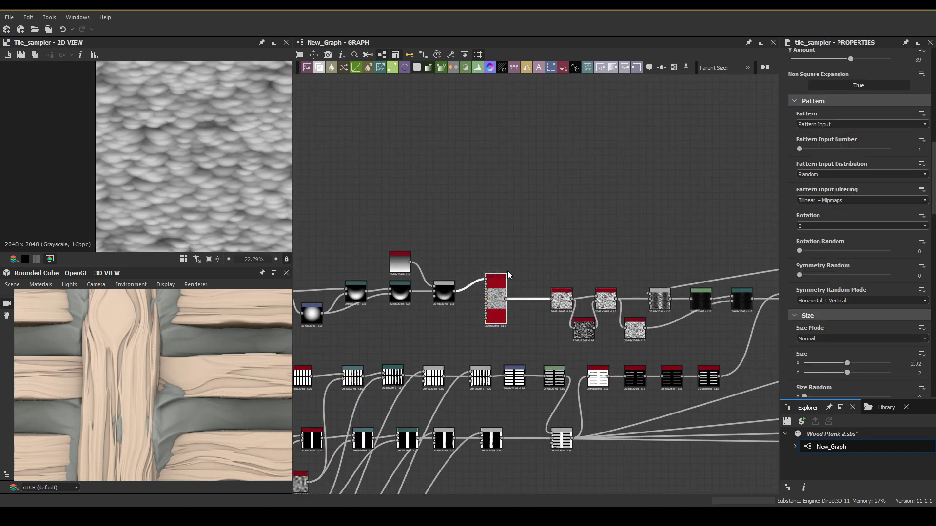
scroll(507, 274, "down", 5)
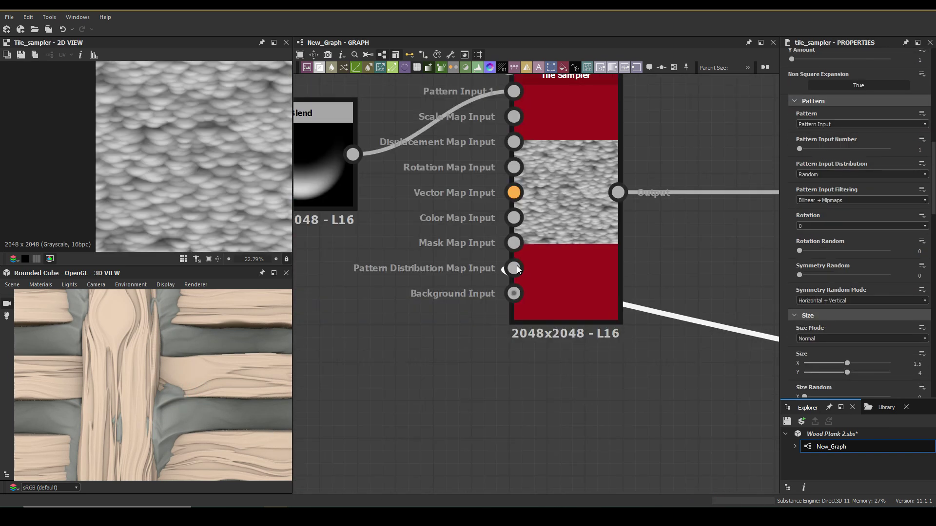
scroll(606, 310, "down", 5)
left_click(616, 252)
scroll(674, 261, "up", 3)
left_click(746, 297)
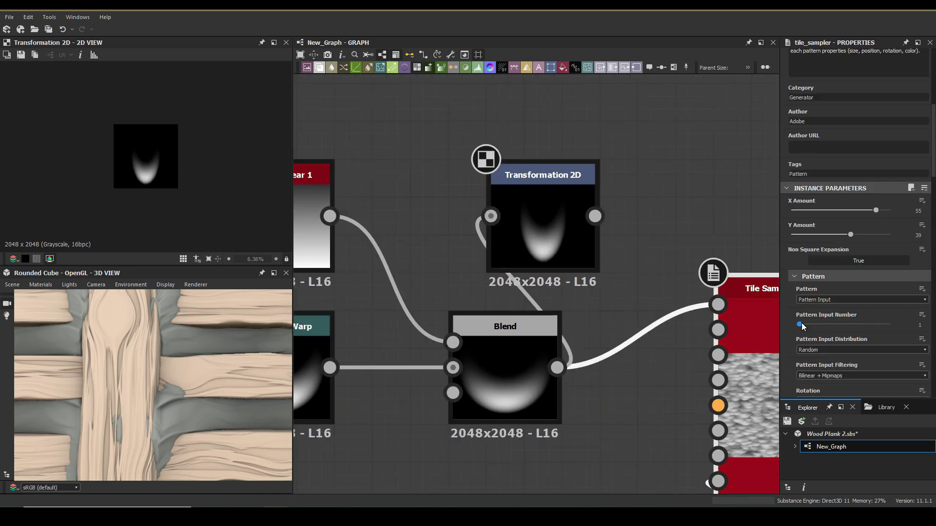
scroll(568, 246, "down", 2)
double_click(709, 292)
left_click(536, 214)
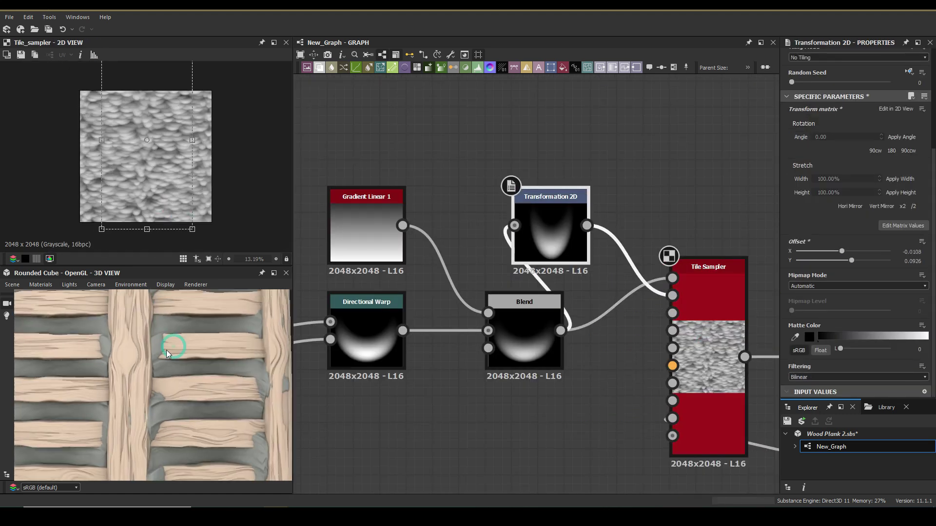
Step: Wire the new Blur HQ Grayscale into Blend with intensity 1.97 and preview the result
double_click(510, 337)
scroll(510, 336, "down", 4)
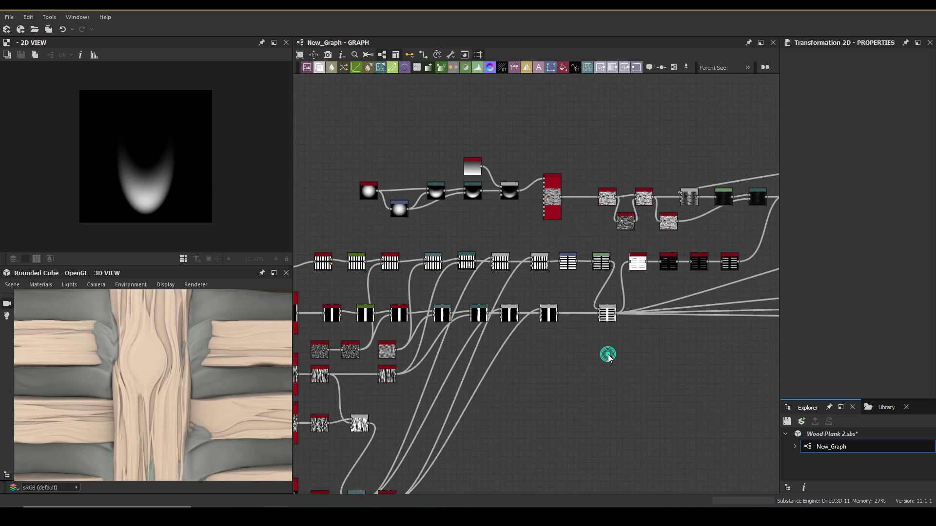
double_click(418, 308)
scroll(775, 312, "down", 1)
scroll(411, 301, "up", 3)
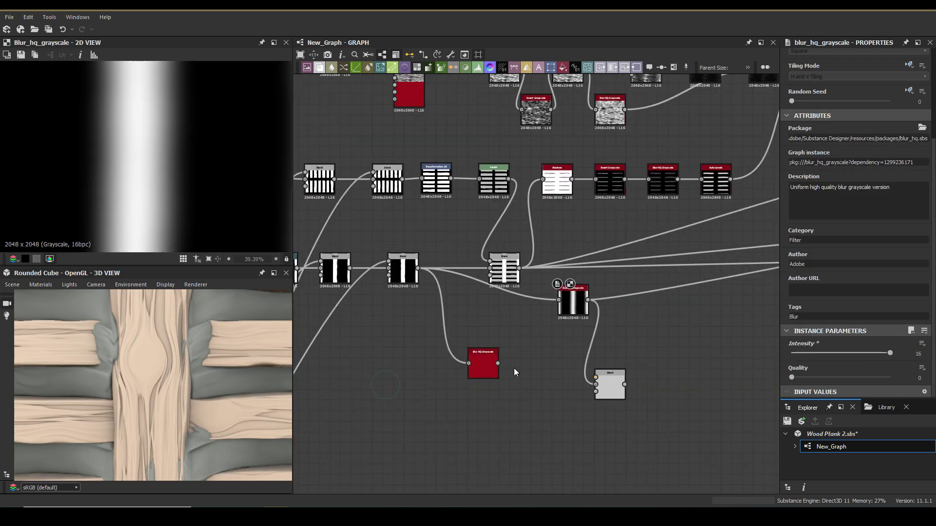
left_click_drag(498, 363, 606, 378)
left_click(483, 364)
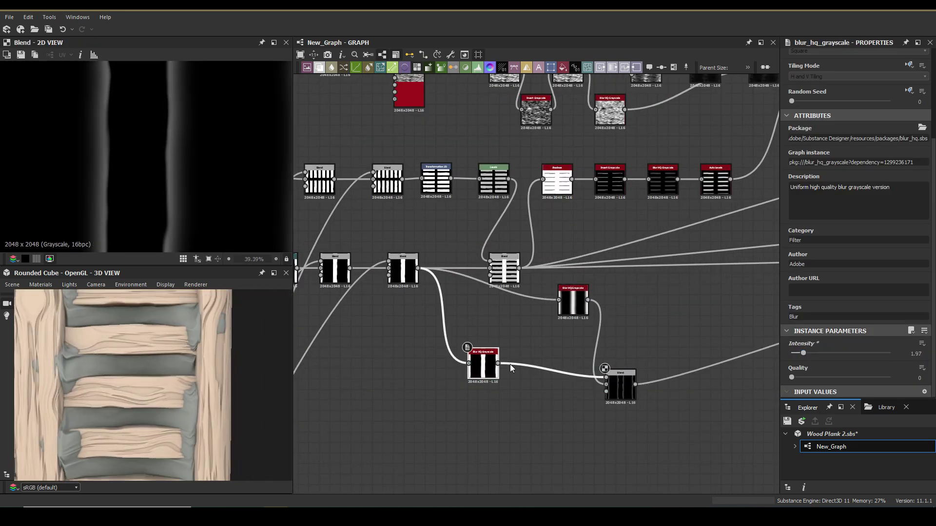
double_click(617, 376)
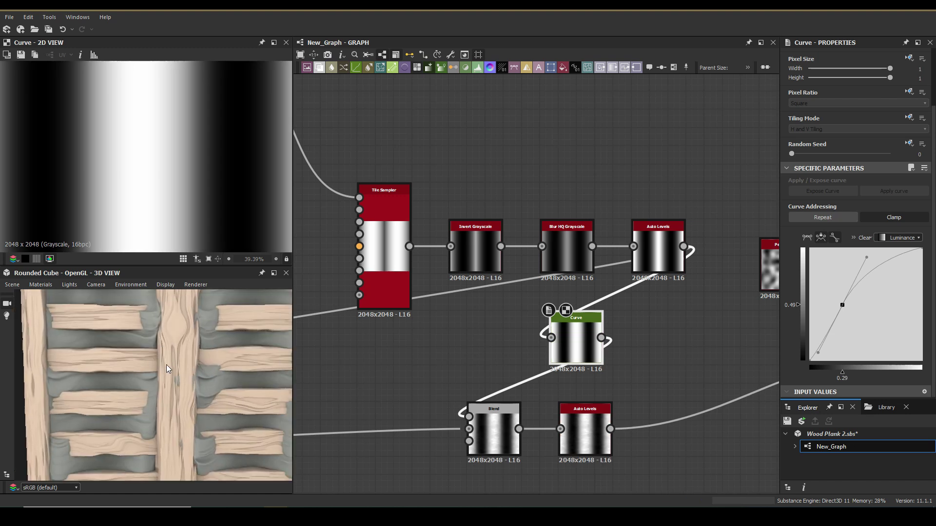
Step: Reshape the curve's lower tangent handle and start a quick node search for 'b'
left_click_drag(821, 352, 817, 332)
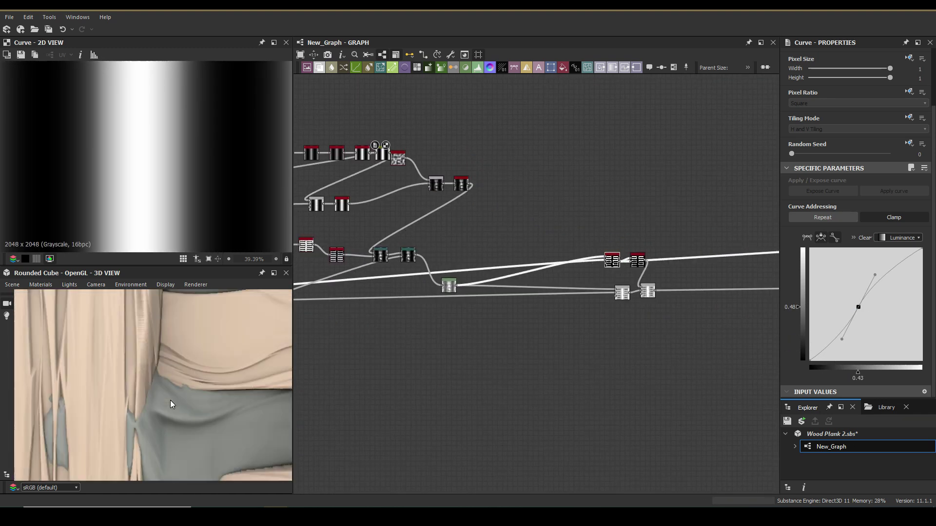
key("space")
type("b")
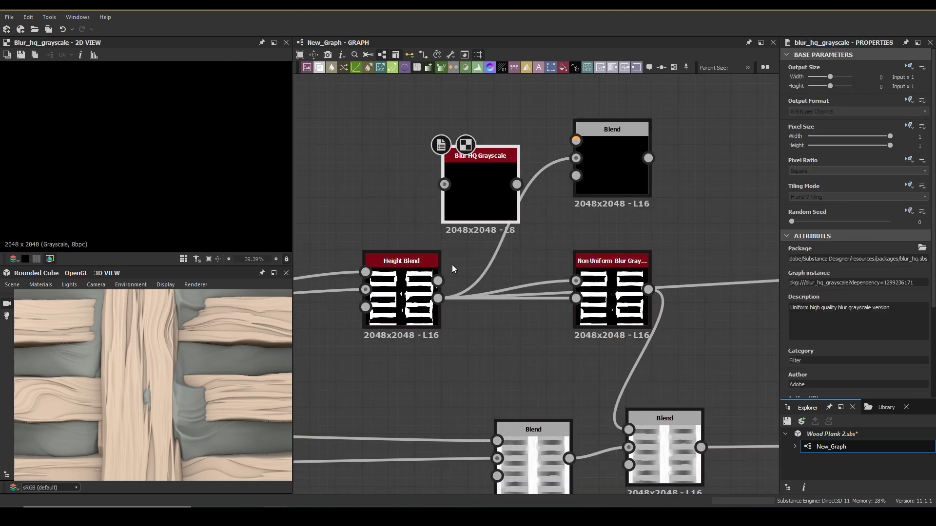
Step: Raise the Tile Sampler contrast to 1, then inspect and preview the Levels node
left_click(890, 350)
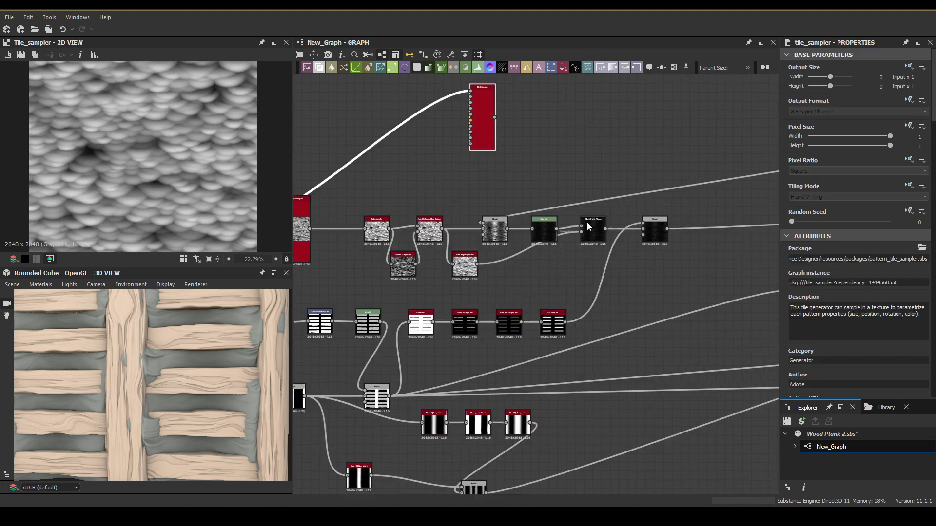
left_click(544, 229)
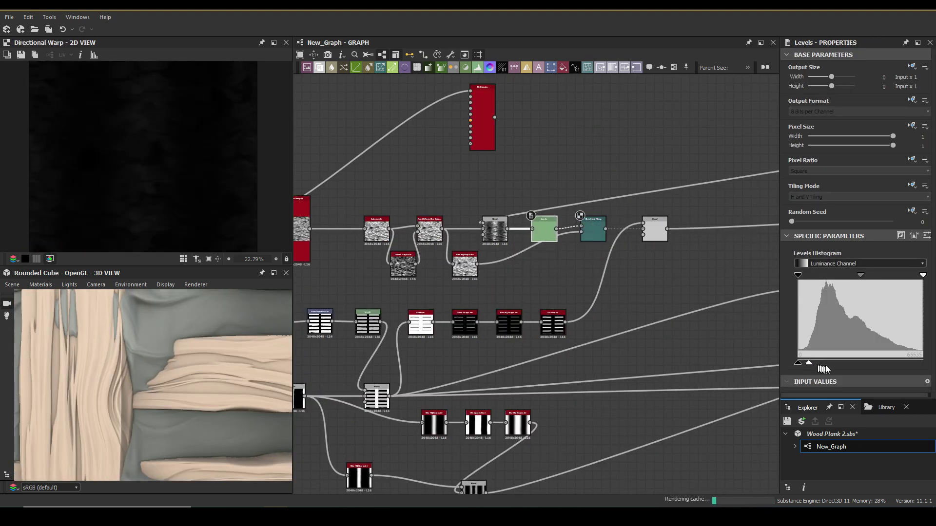
scroll(673, 305, "down", 3)
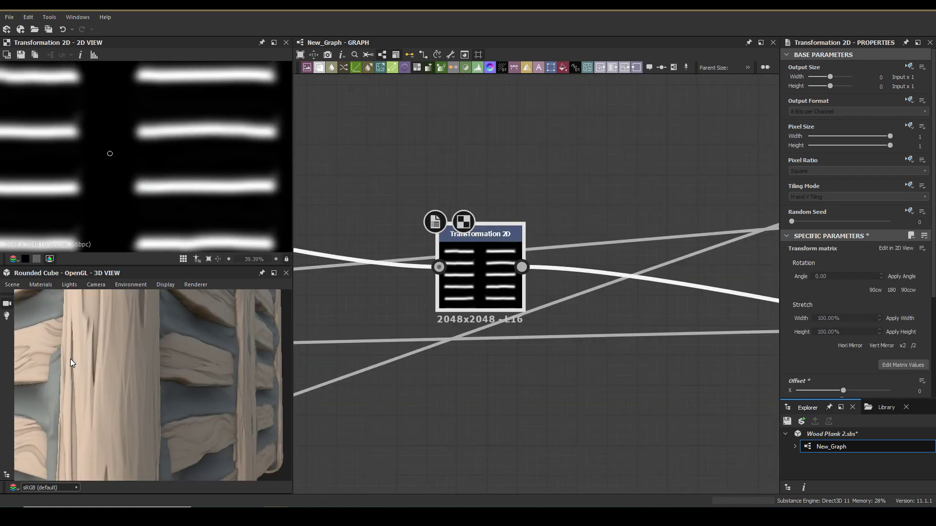
double_click(556, 290)
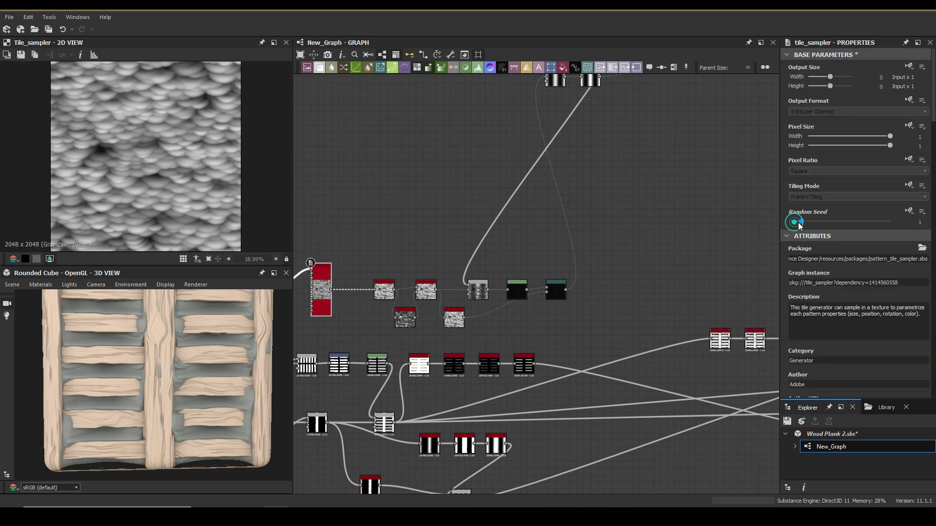
scroll(555, 290, "up", 2)
scroll(188, 361, "up", 2)
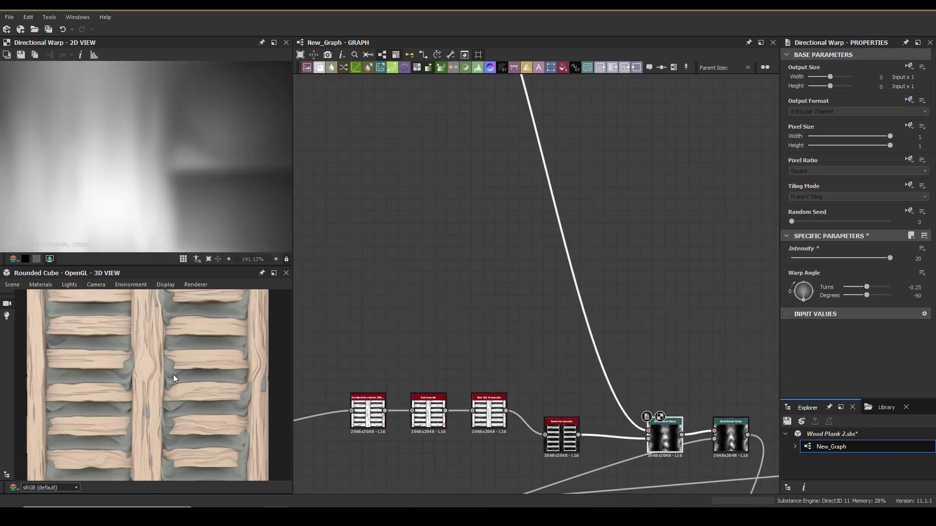
Step: Lower the Directional Warp intensity and reduce the blend opacity to 0.12
left_click_drag(808, 353, 804, 357)
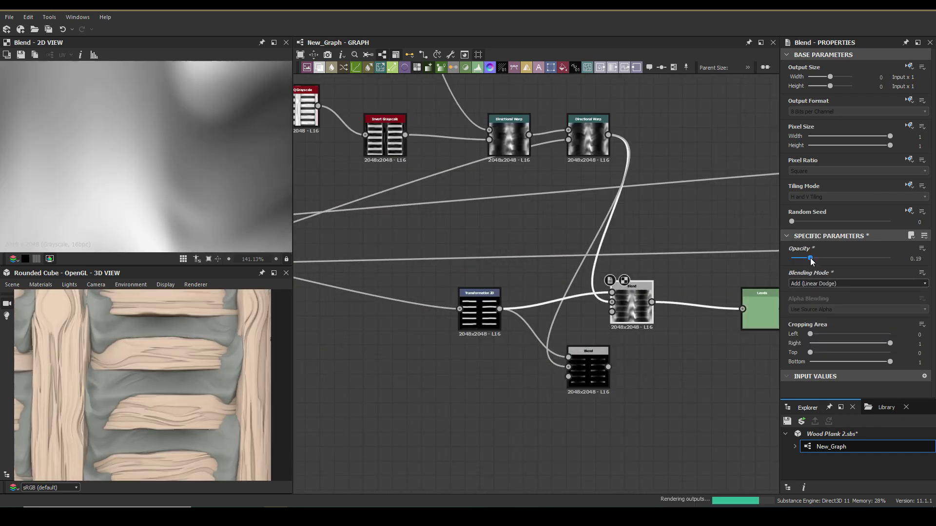
left_click_drag(812, 261, 804, 260)
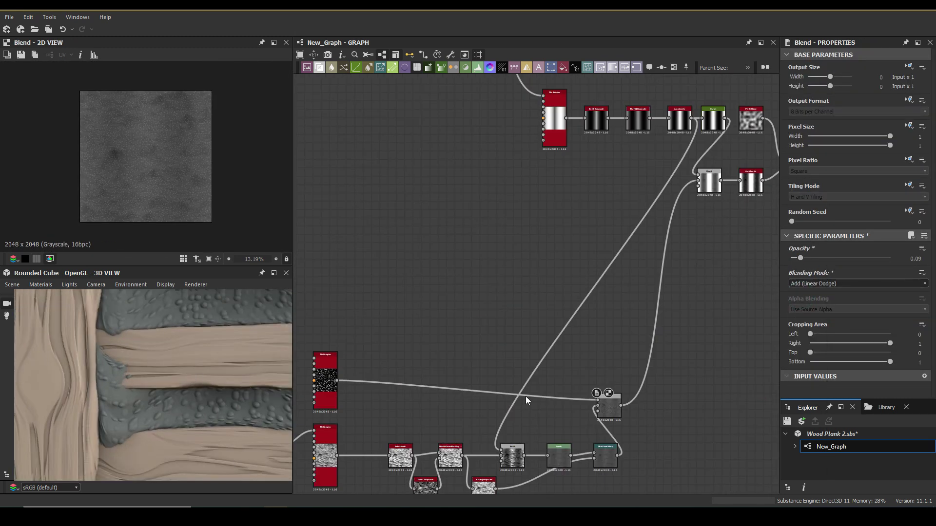
Step: Set speckle Scale Random to 0.48 and insert a Non Uniform Blur after the Invert node
left_click_drag(800, 321, 843, 321)
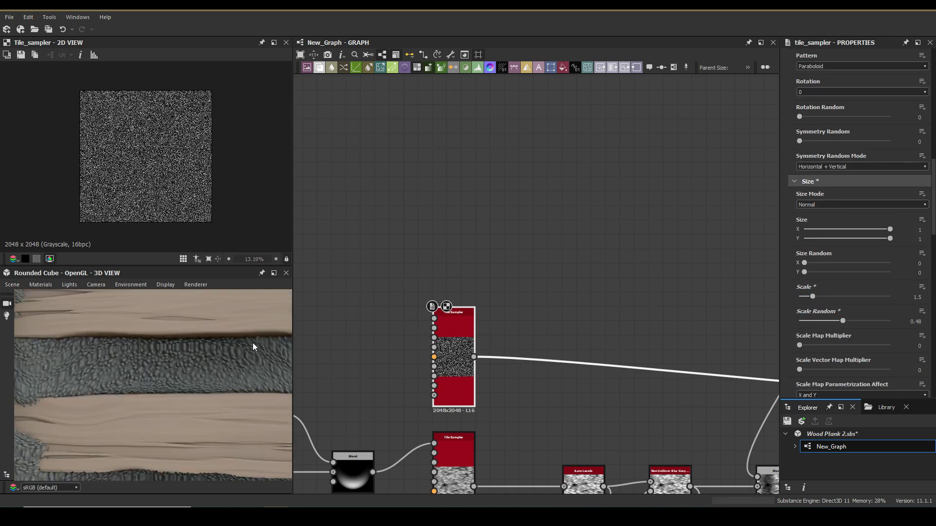
left_click(452, 232)
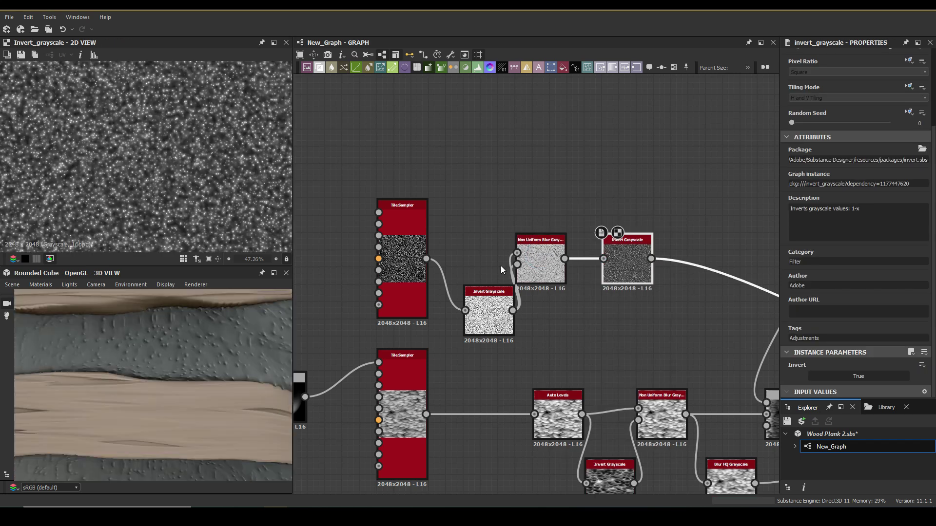
left_click(406, 265)
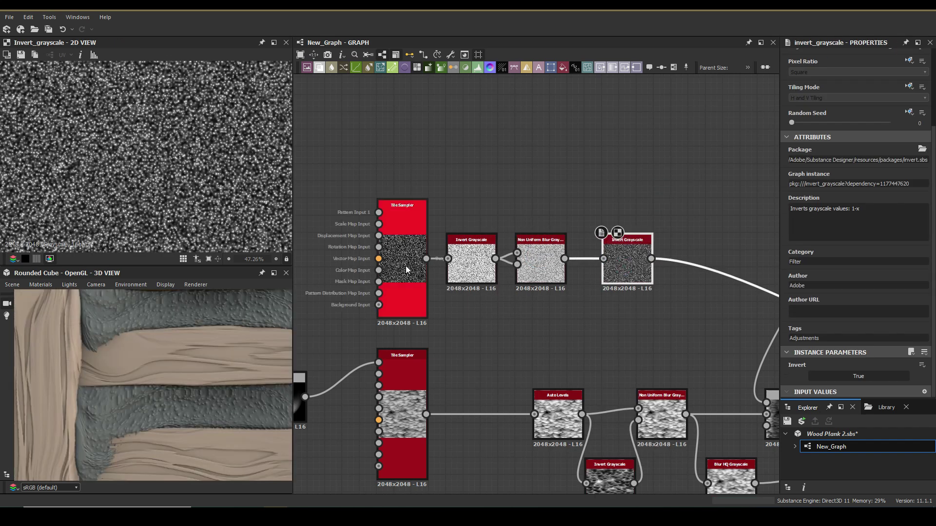
left_click_drag(827, 285, 839, 287)
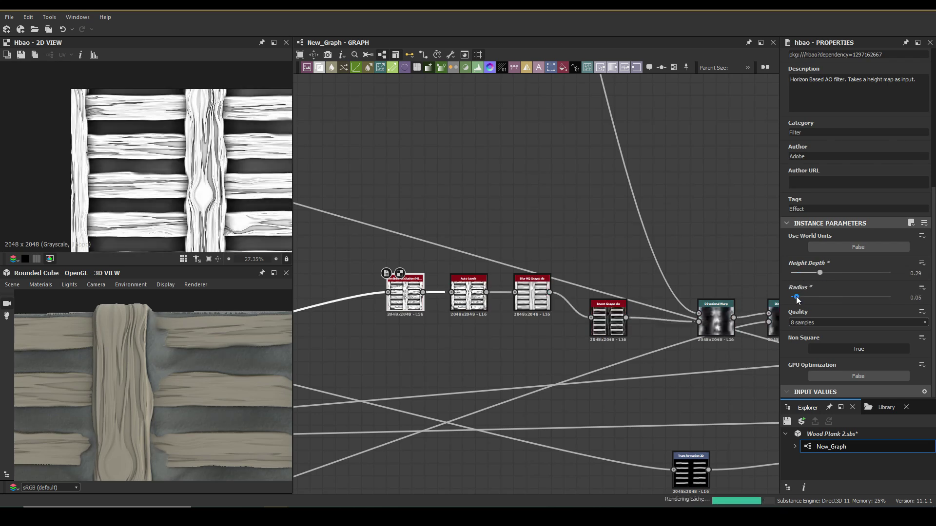
Step: Shrink the ambient occlusion radius and rotate the grain warp direction
left_click_drag(797, 296, 891, 273)
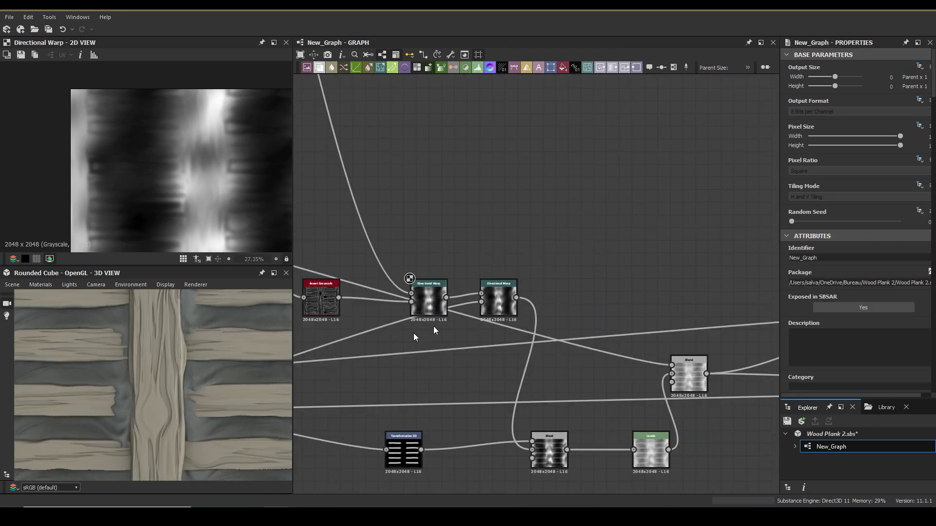
left_click_drag(814, 301, 804, 303)
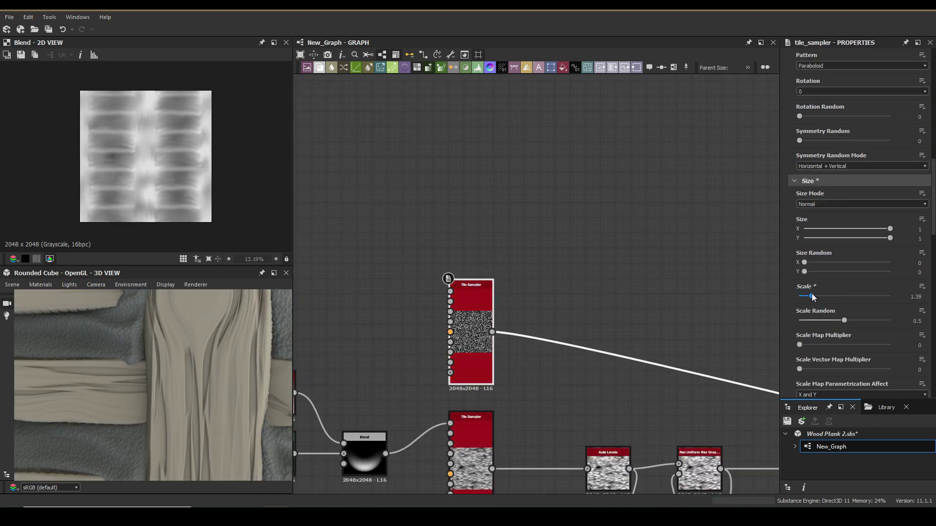
scroll(812, 298, "down", 5)
scroll(660, 323, "down", 5)
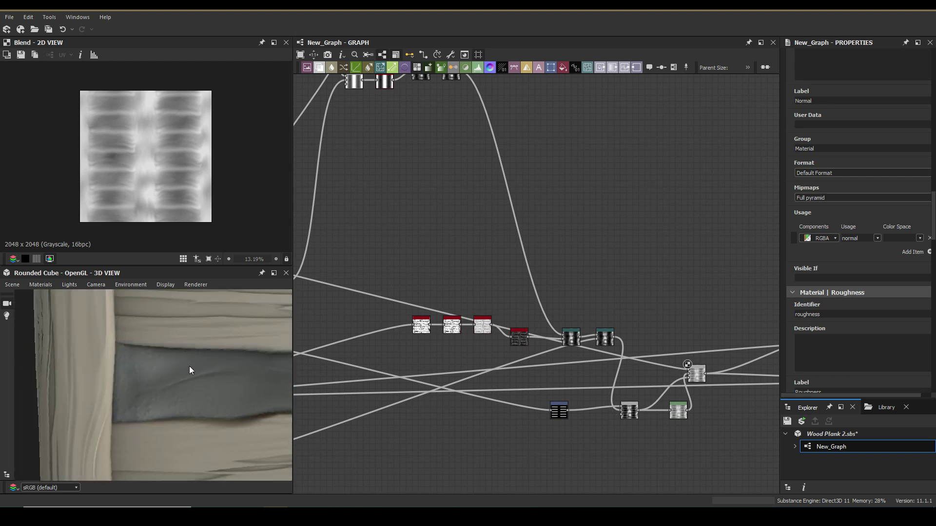
Step: Inspect the blend node's parameters
left_click(695, 378)
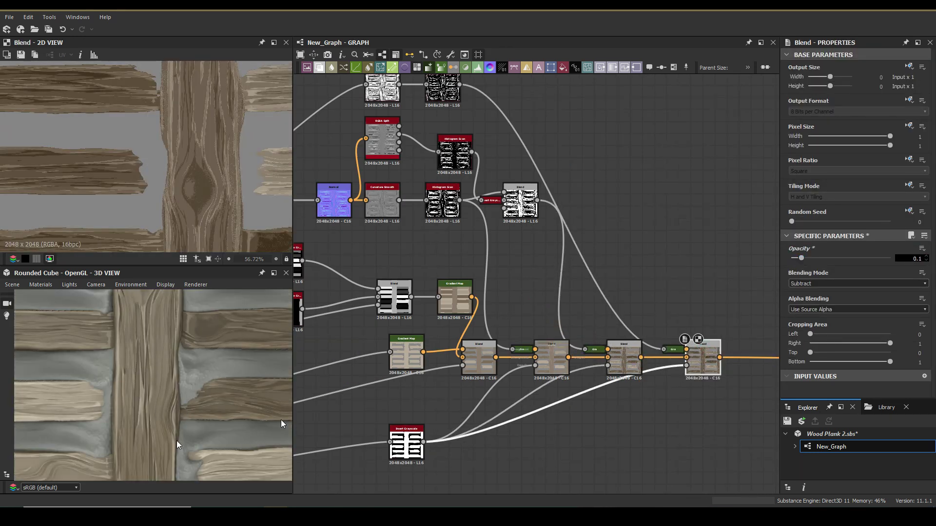
Step: Set the blend opacities to 0.07 and nudge the Histogram Scan position
left_click_drag(177, 444, 186, 390)
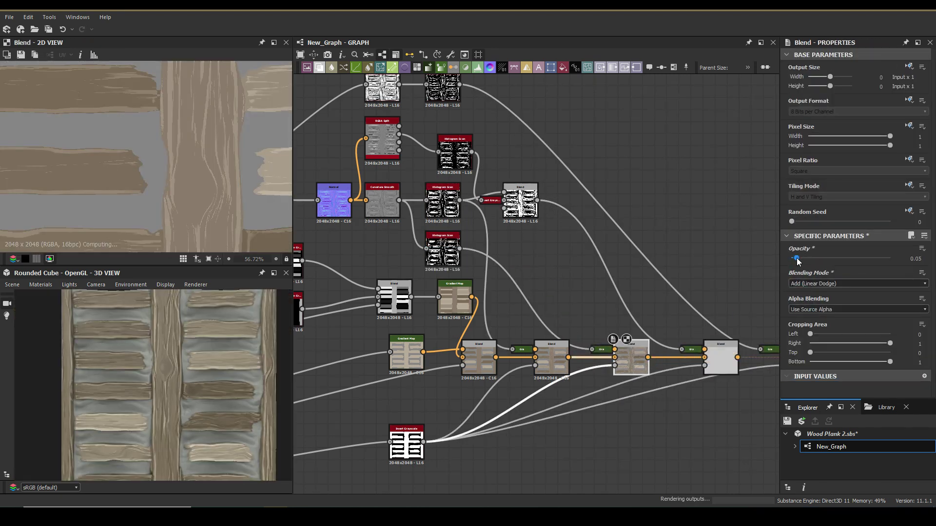
left_click_drag(839, 358, 843, 358)
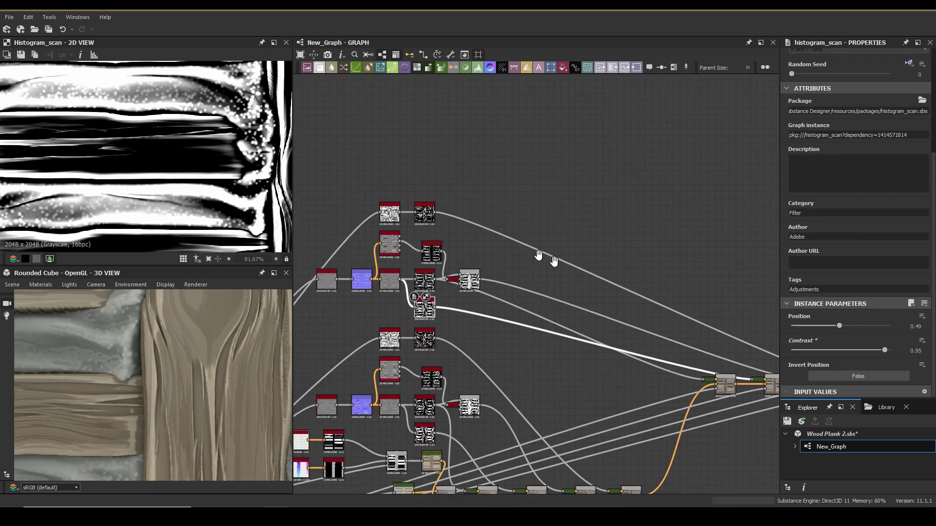
left_click(798, 259)
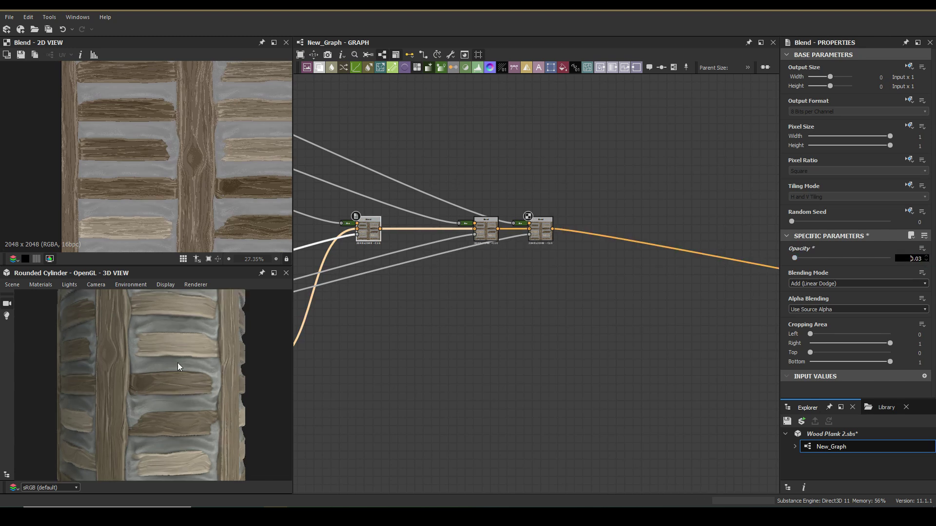
Step: Change the Perlin noise seed to 4 and preview the final blend output
left_click(593, 313)
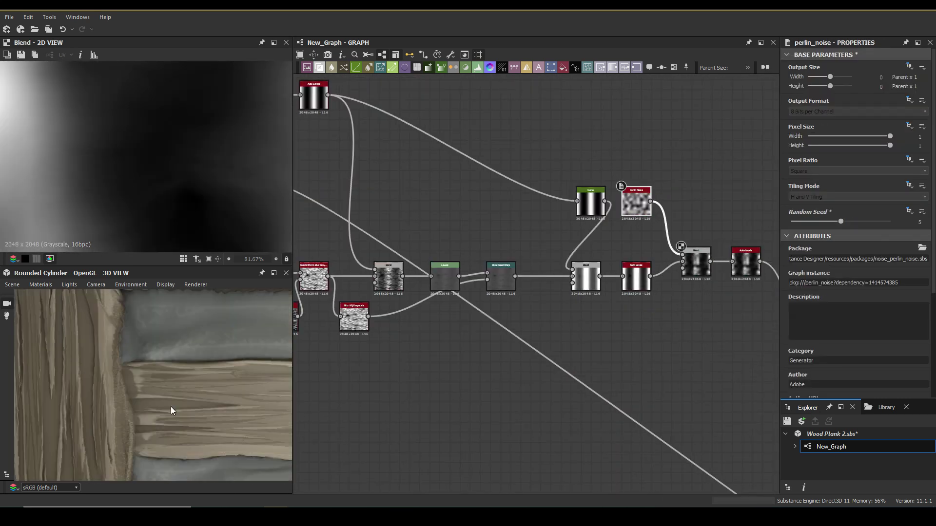
left_click_drag(841, 221, 830, 223)
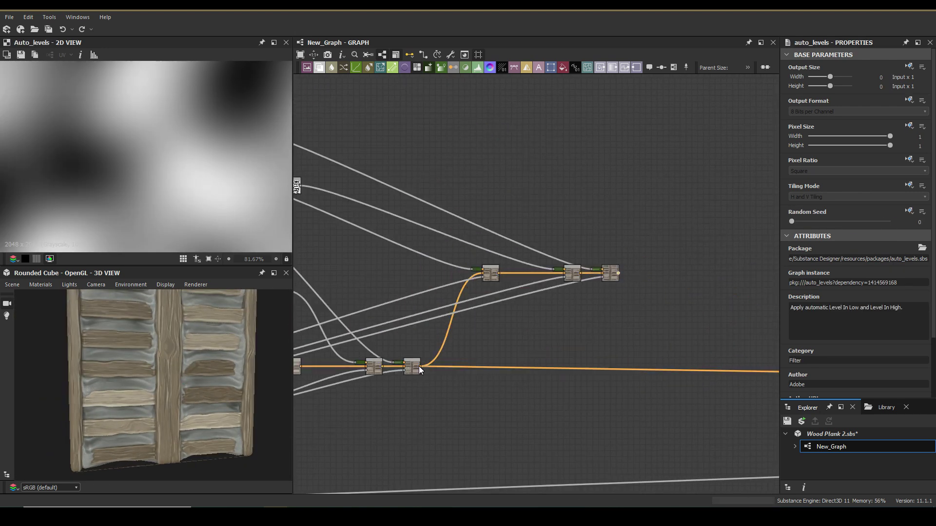
scroll(420, 367, "up", 5)
double_click(501, 277)
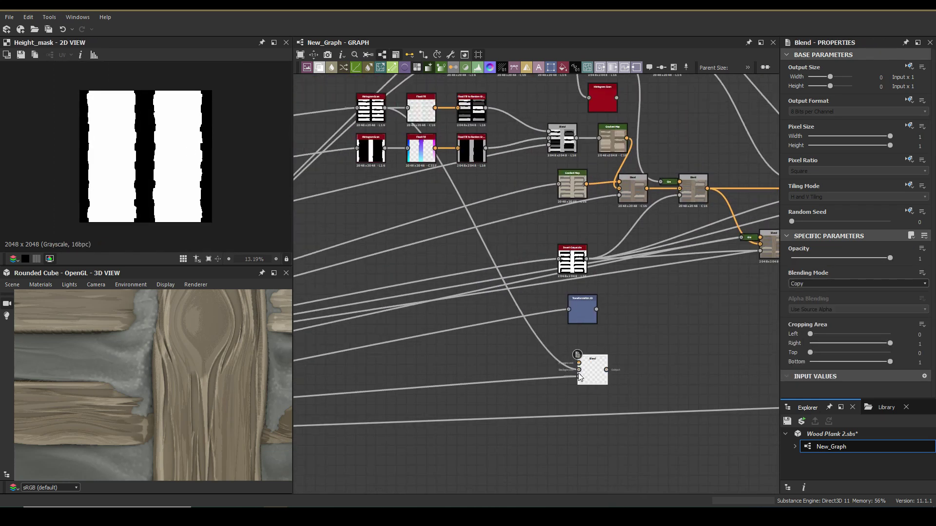
Step: Wire the Transformation 2D grain mask into a new Blend placed in the plank chain
mouse_move(482, 325)
left_mouse_down()
mouse_move(518, 166)
mouse_move(557, 370)
mouse_move(681, 281)
mouse_move(675, 270)
left_mouse_up()
left_click(497, 328)
scroll(513, 328, "up", 2)
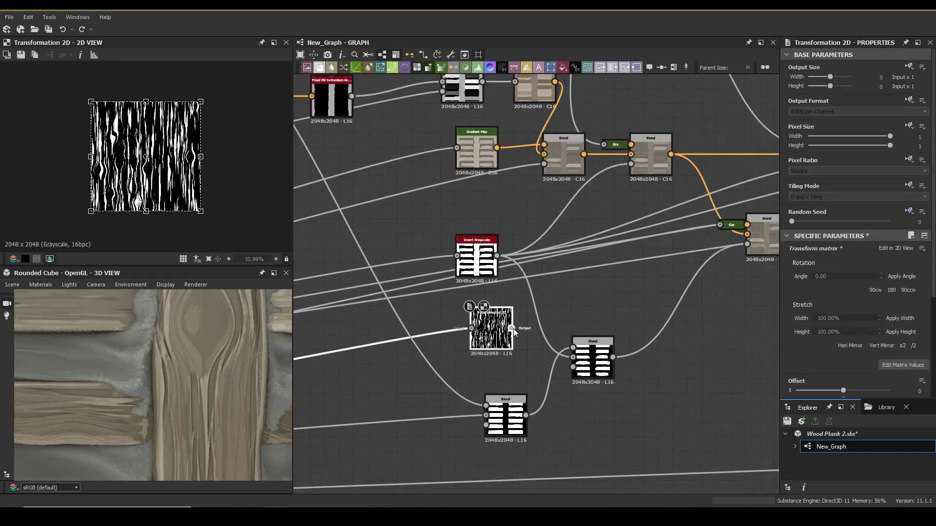
left_click_drag(513, 328, 720, 225)
middle_click_drag(645, 262, 411, 265)
left_click(530, 239)
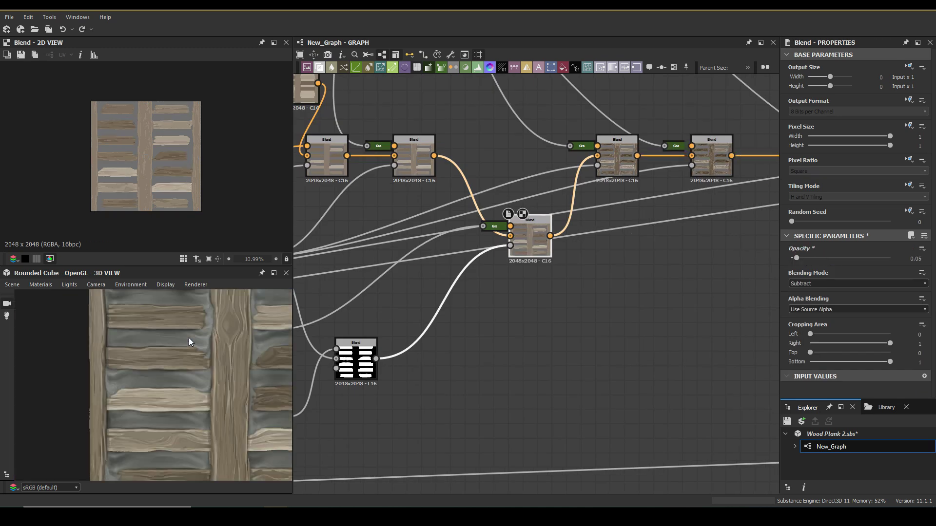
scroll(634, 268, "down", 3)
left_click(519, 359)
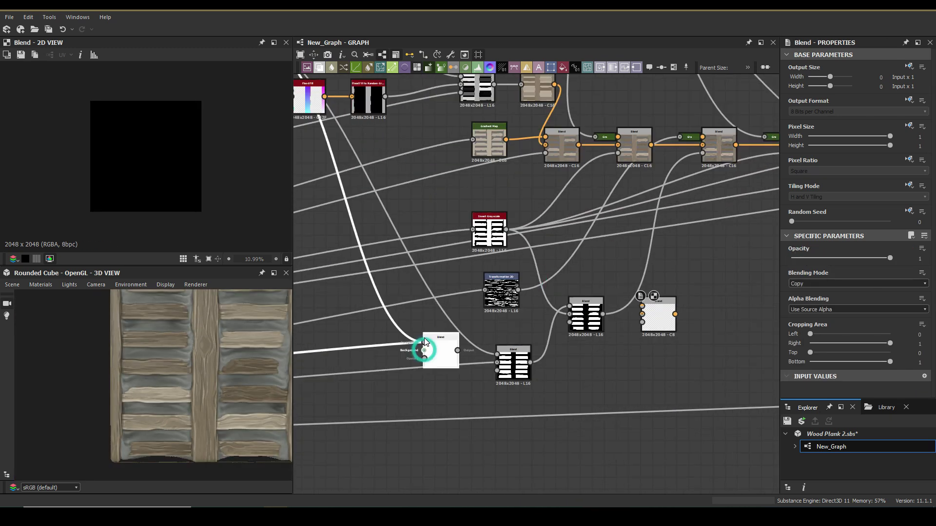
scroll(496, 342, "down", 2)
scroll(496, 342, "up", 3)
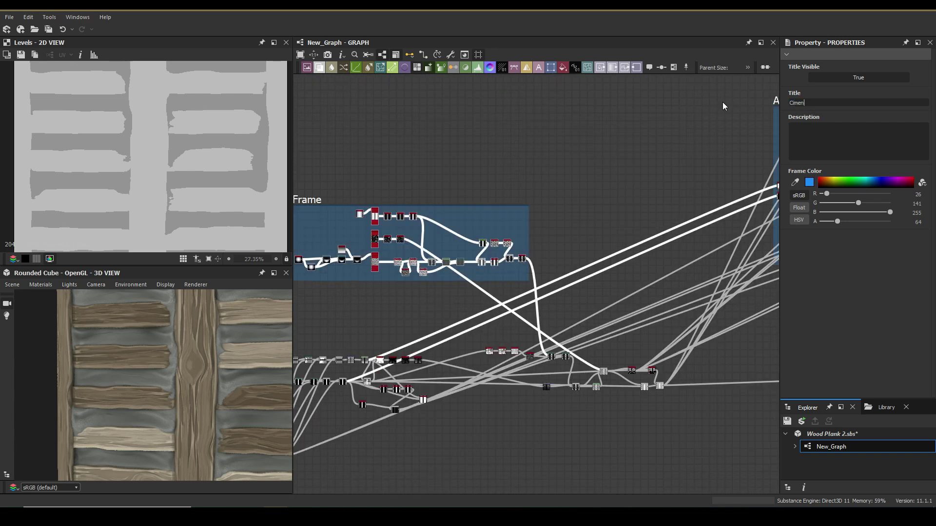
Step: Enter 'Ciment' as the cement frame's title
type("t")
scroll(518, 290, "up", 3)
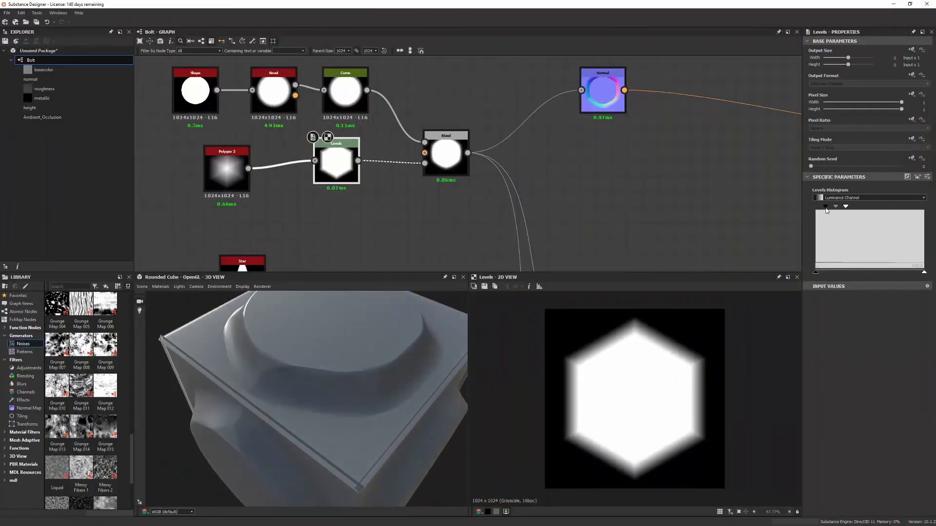
Step: Orbit the 3D preview to show the hexagonal bolt head on top
left_click_drag(346, 336, 360, 355)
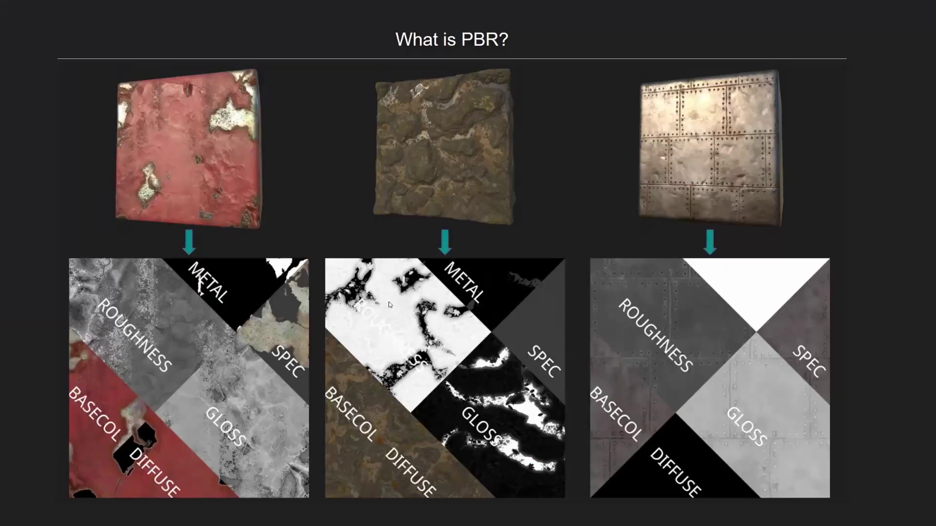
Step: Advance to the Limitations of PBR slide
left_click(342, 306)
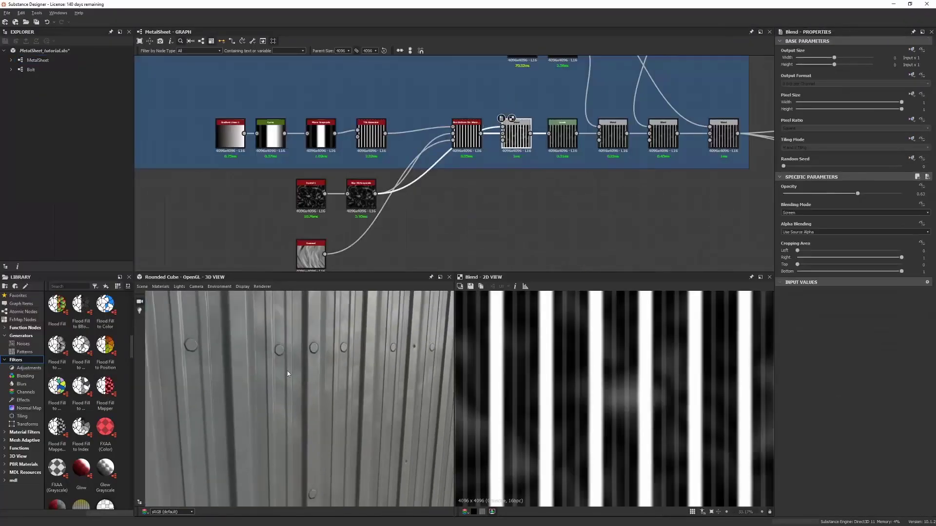
Step: Dismiss the Materials menu and insert a Dirt node into the Paint Chips frame via a 'dirt' node search
left_click(307, 340)
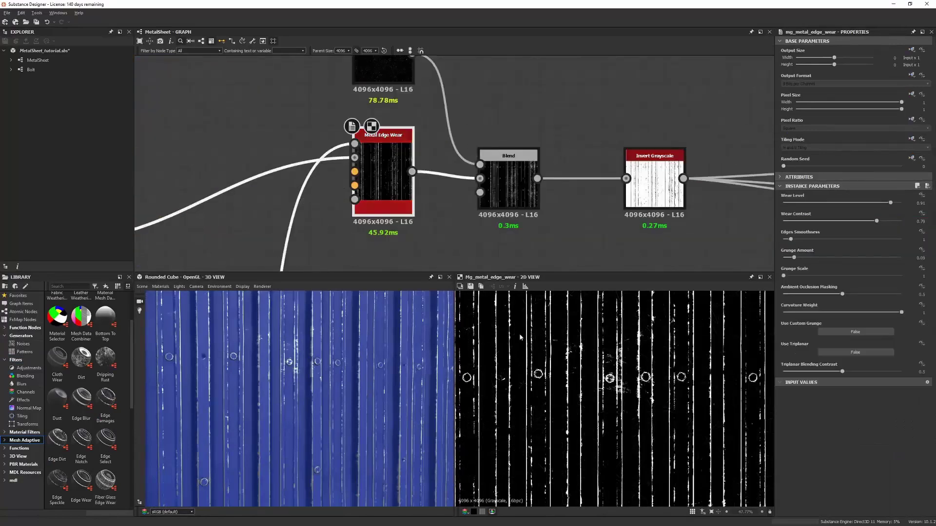
key("space")
type("dirt")
key("Return")
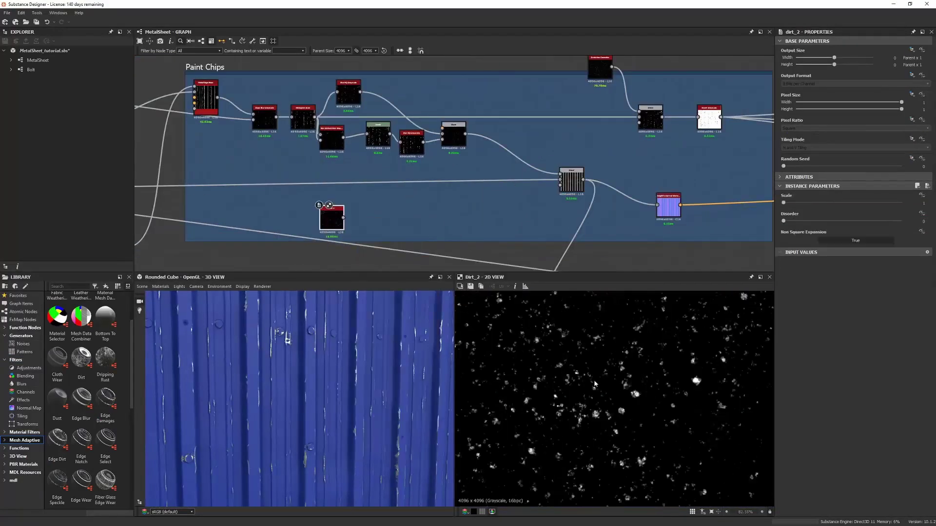